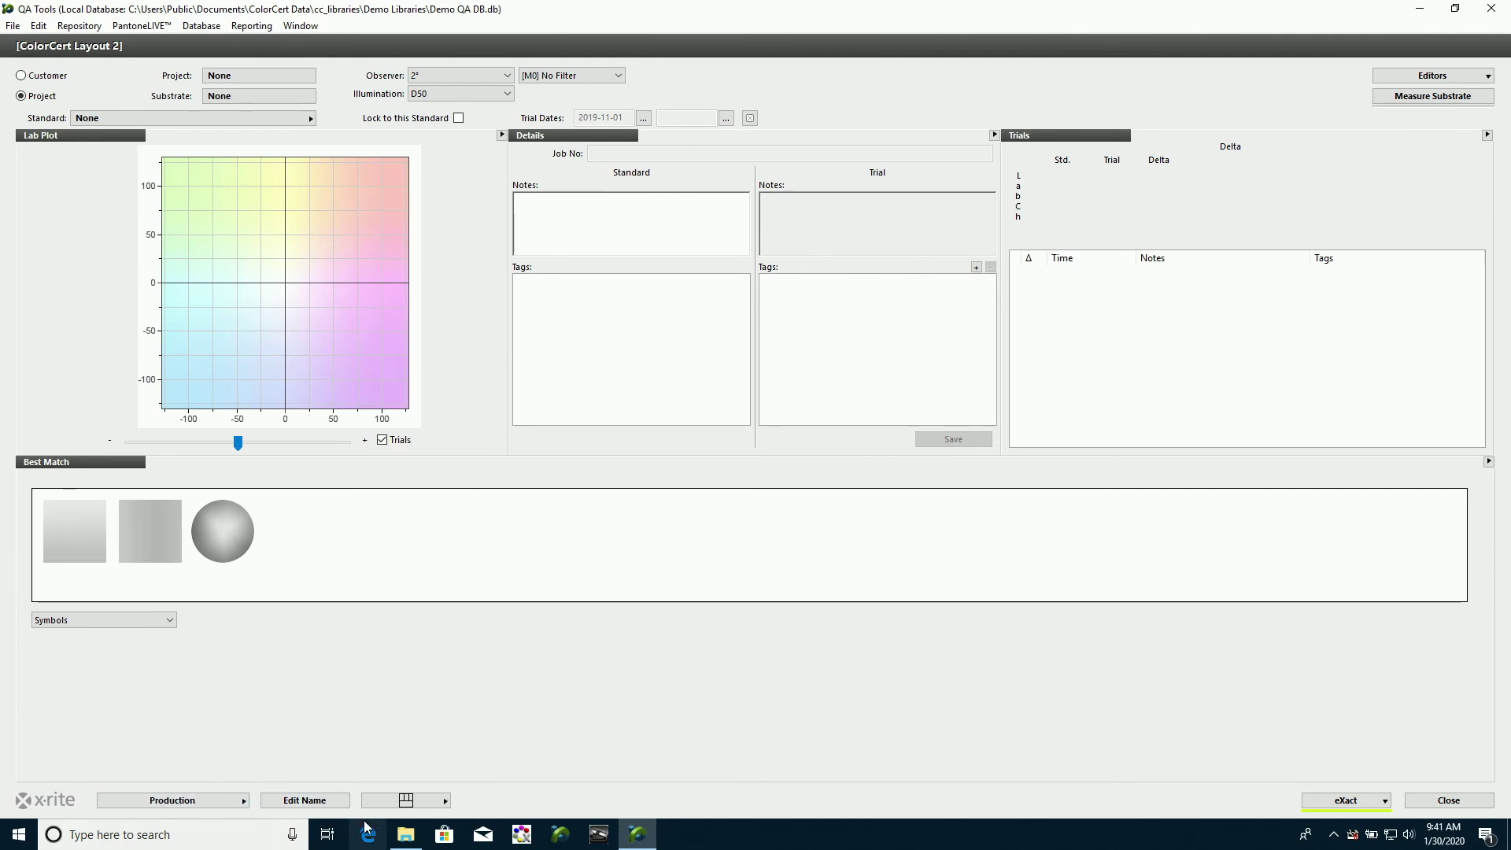
Load ColorBasics Orange as the standard so its trials appear, the latest failing at ΔEcmc 2.11
{"action": "left_click", "coordinate": [230, 804]}
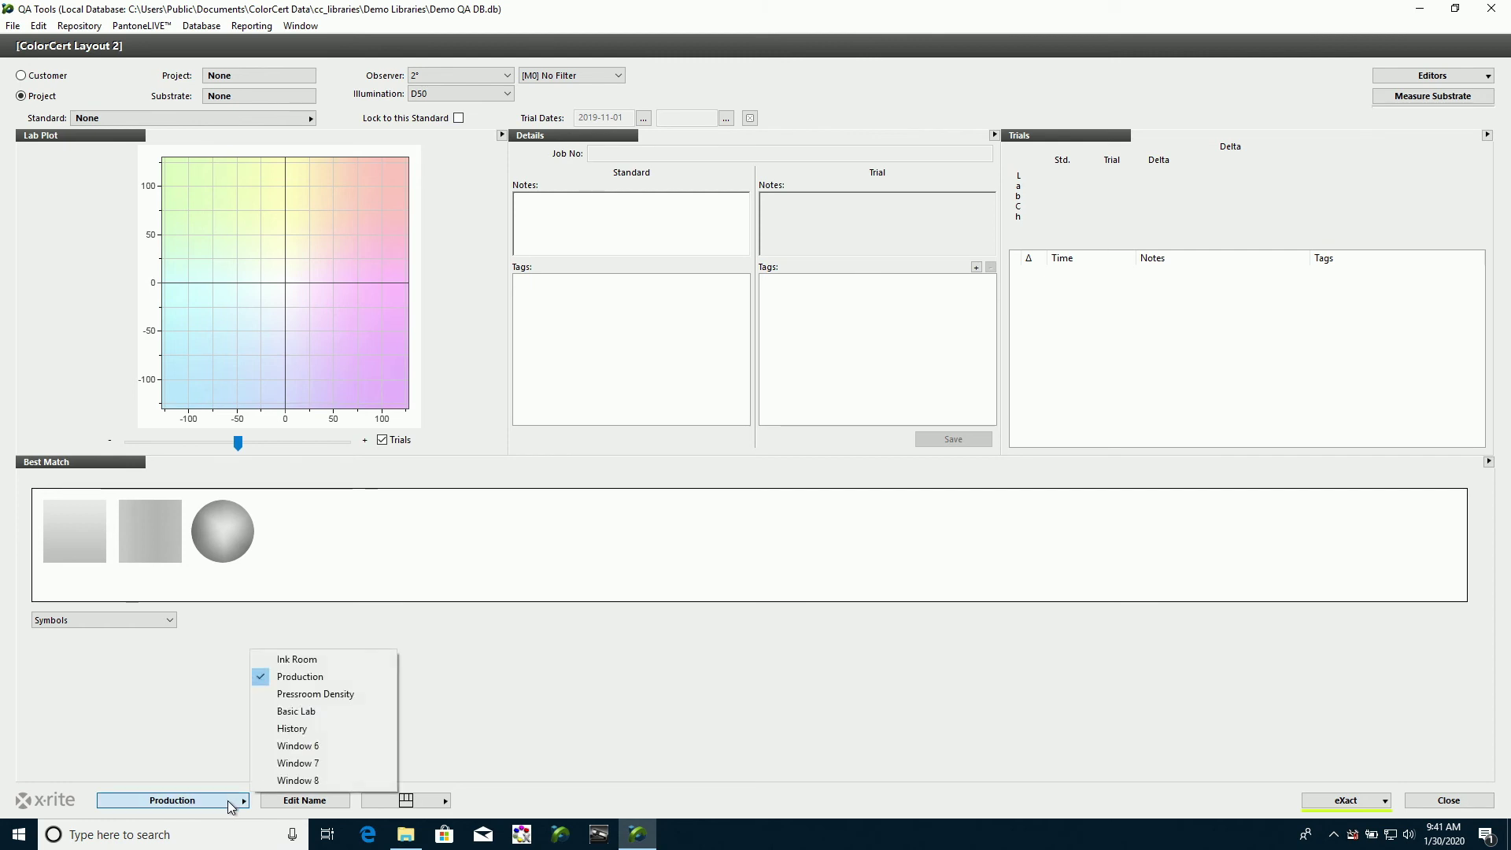
{"action": "left_click", "coordinate": [213, 747]}
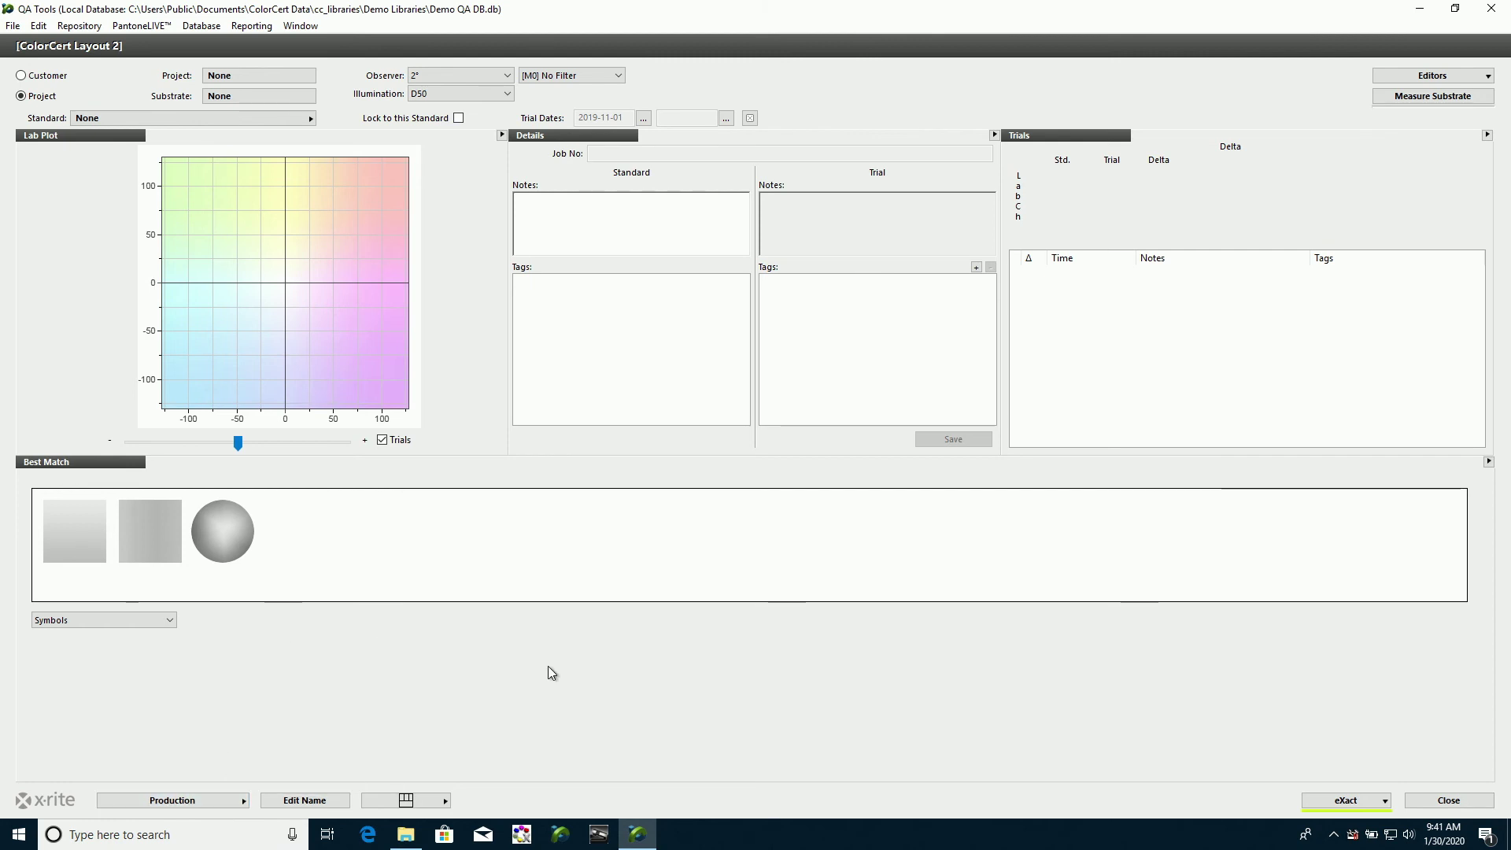
{"action": "left_click", "coordinate": [292, 119]}
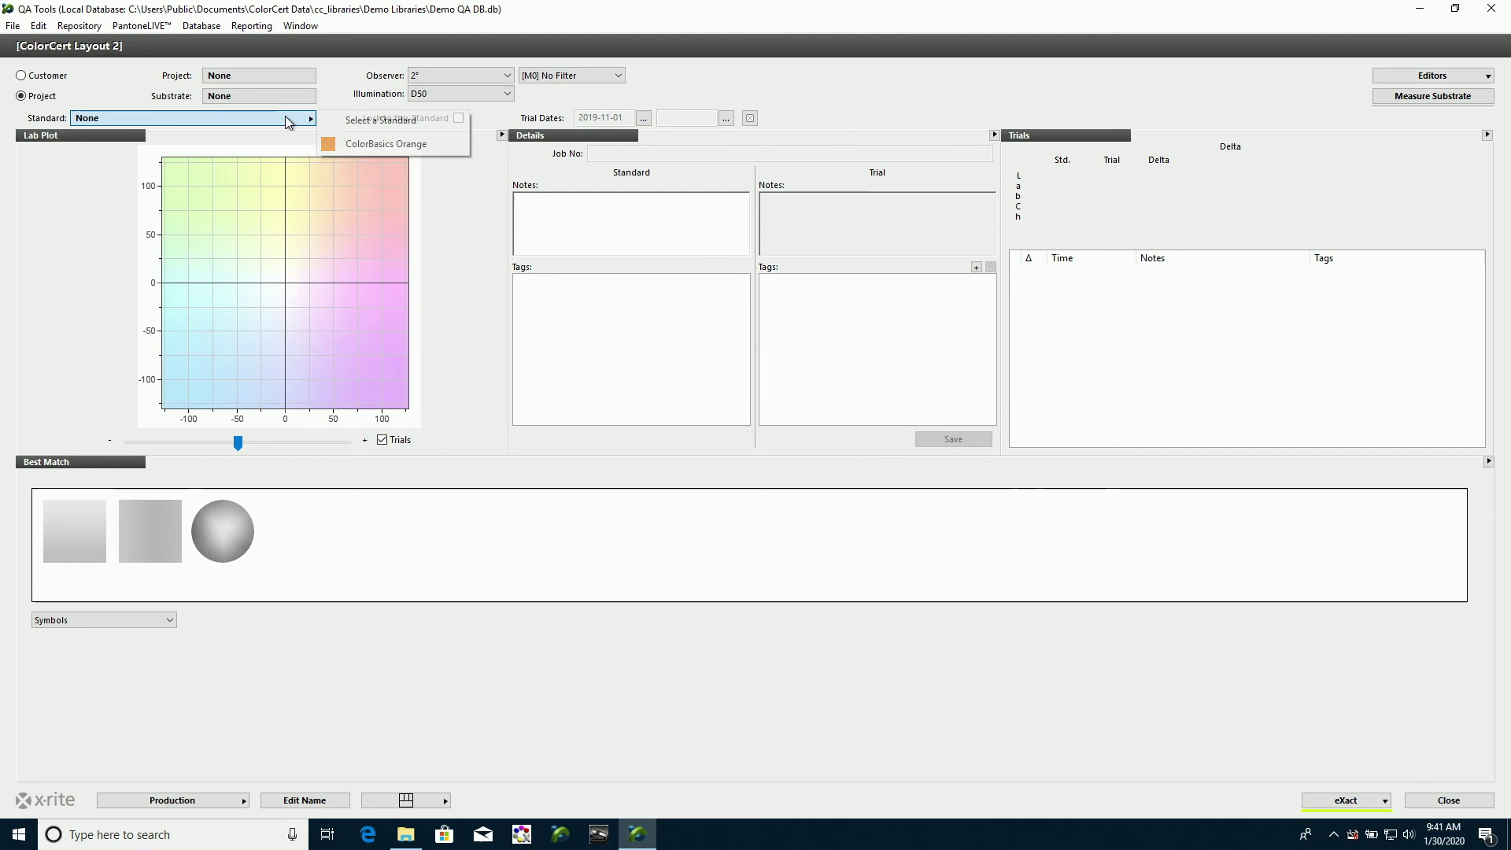
{"action": "left_click", "coordinate": [372, 143]}
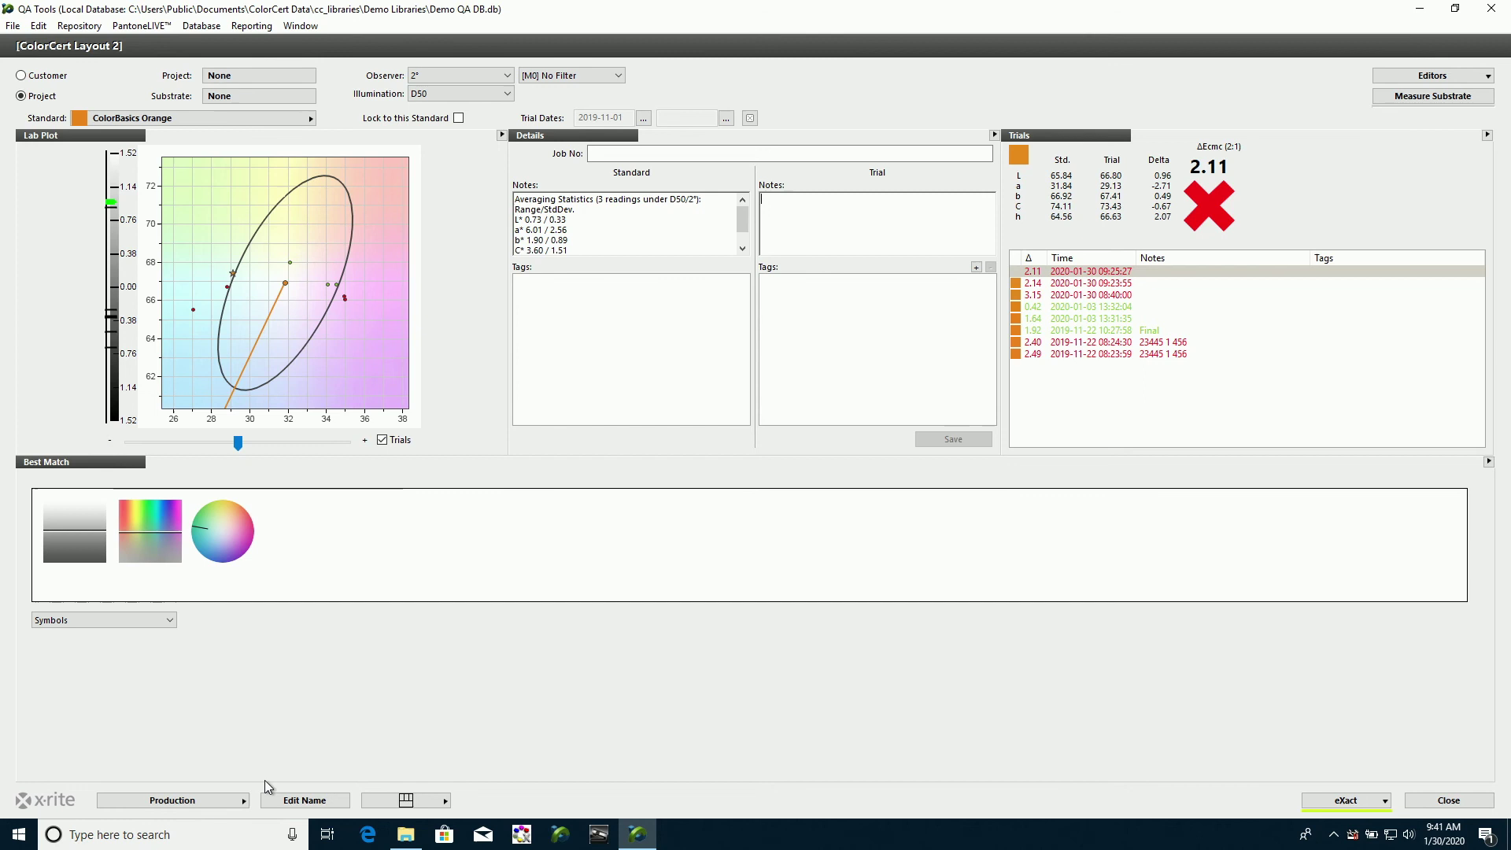
Choose the Basic Lab layout, pairing the ColorBasics Orange trials with an enlarged Lab plot
{"action": "left_click", "coordinate": [239, 802]}
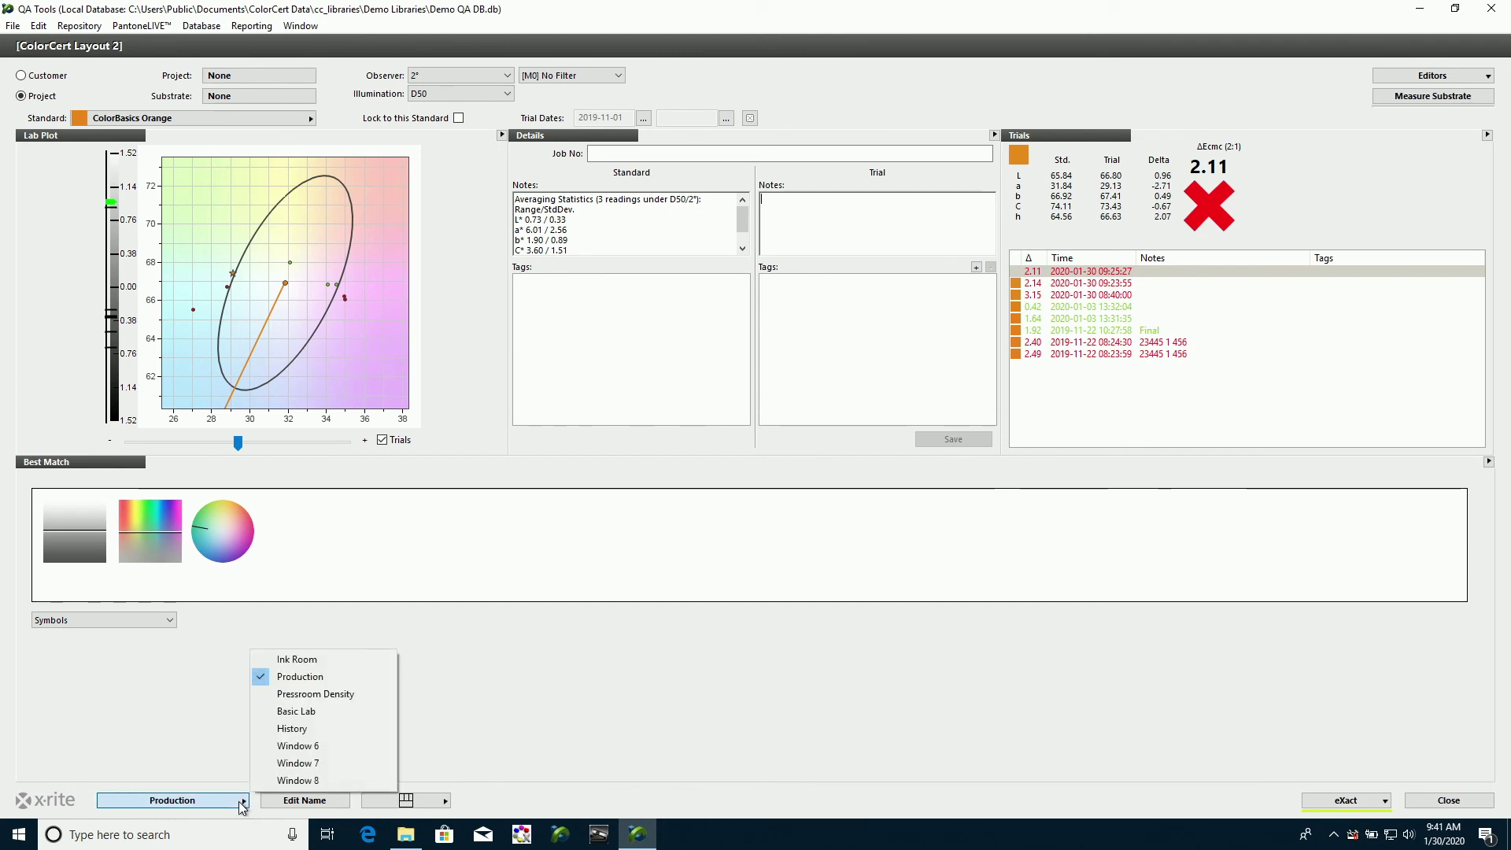
{"action": "left_click", "coordinate": [294, 712]}
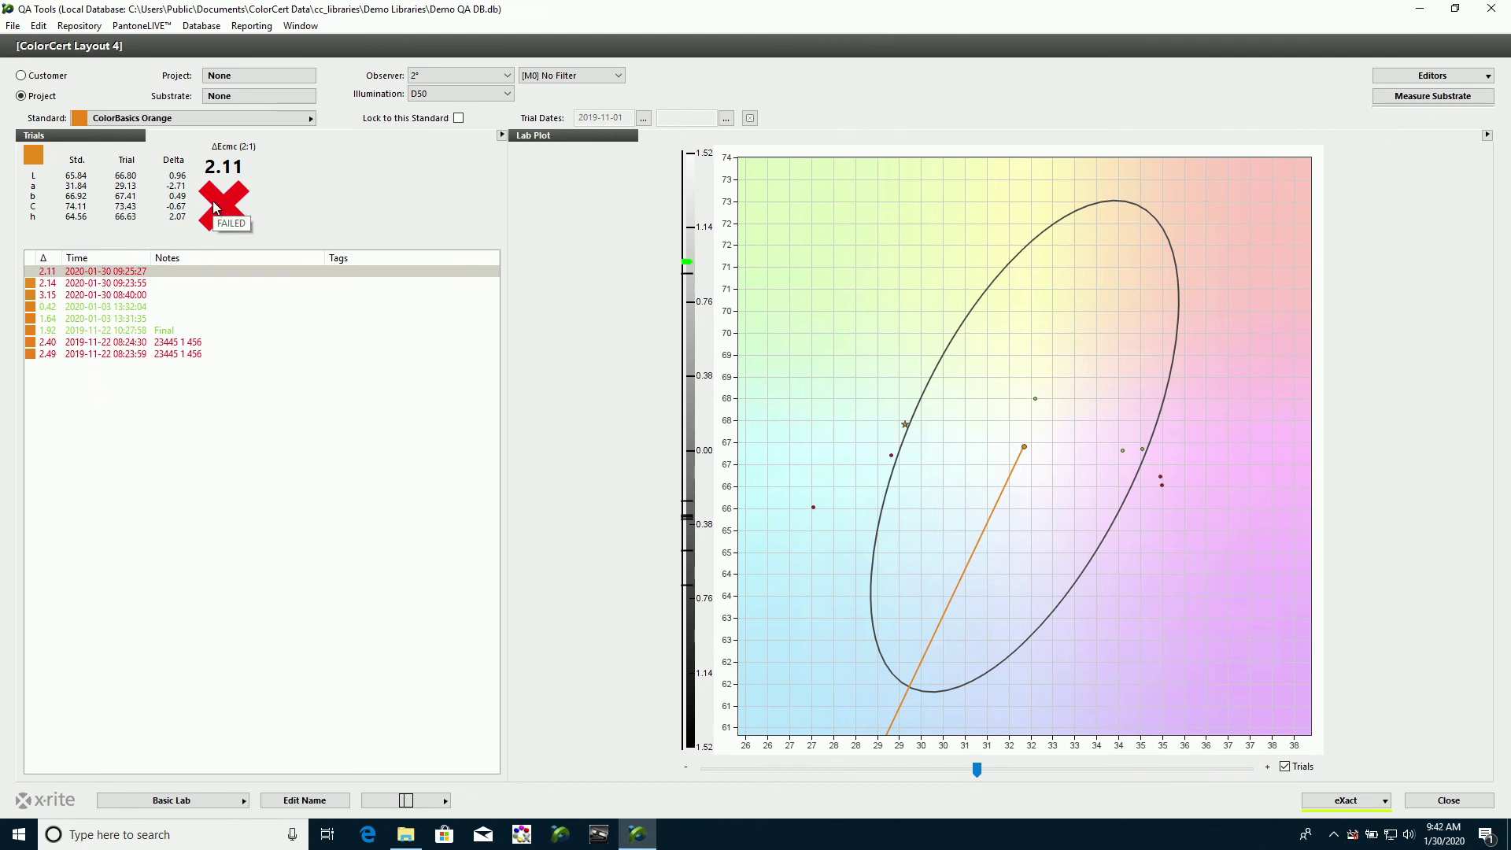
{"action": "left_click", "coordinate": [245, 801]}
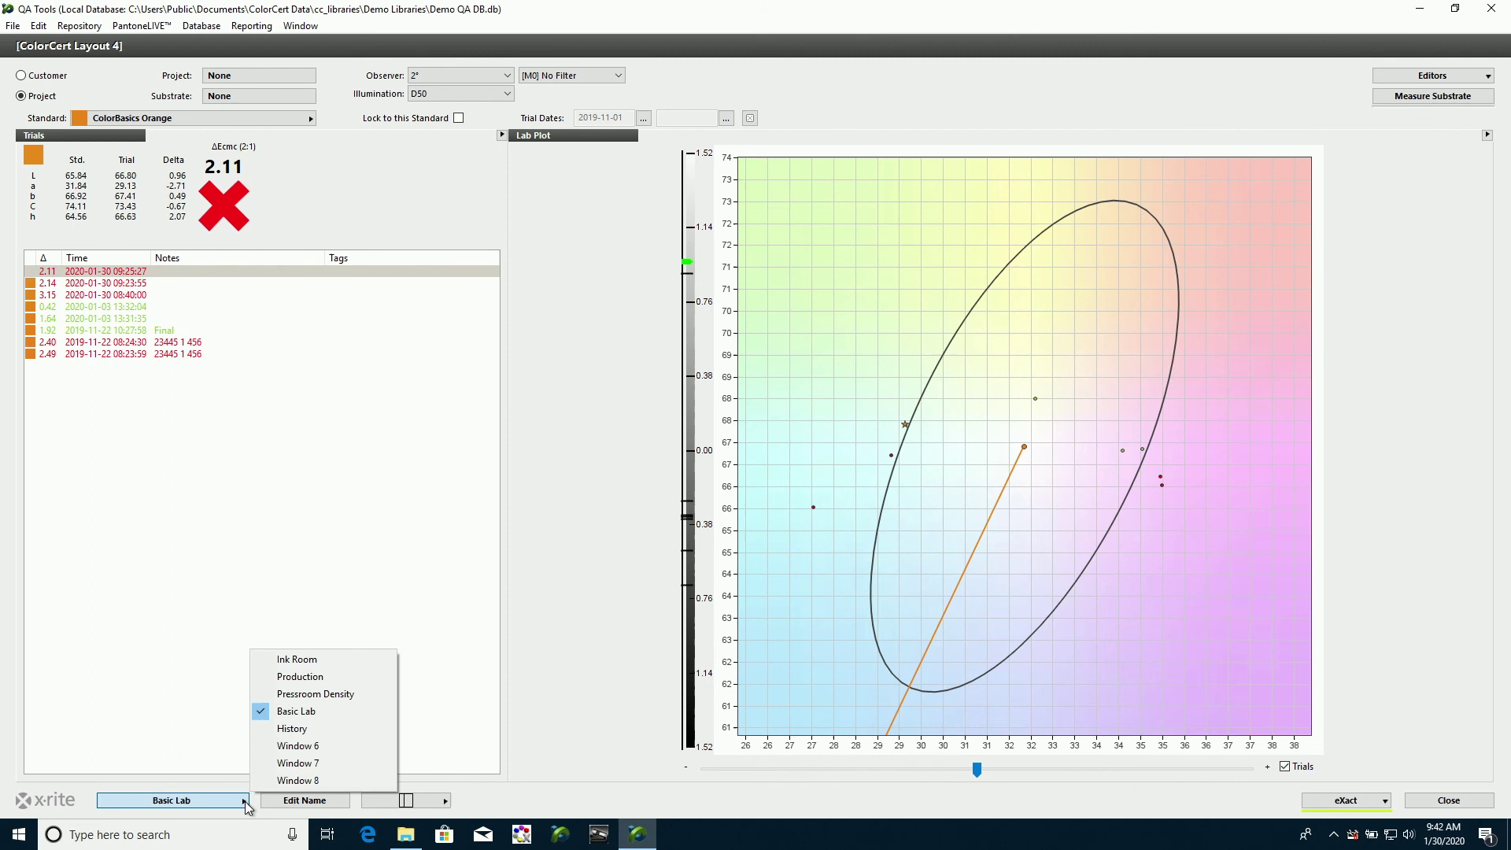
Activate the Ink Room layout, adding Spectrum View and Best Match panels
{"action": "left_click", "coordinate": [297, 661]}
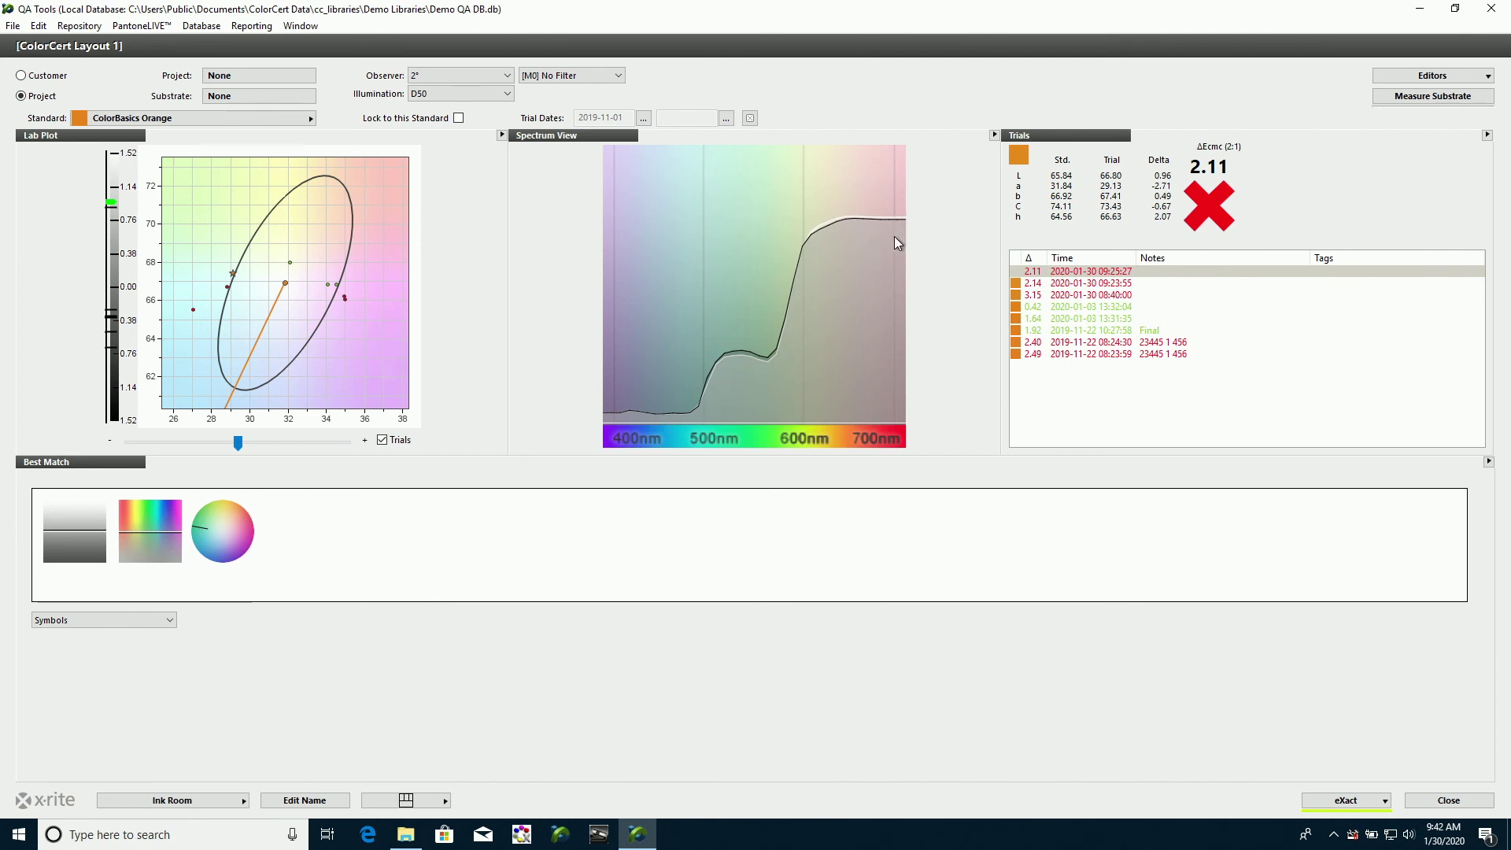
{"action": "left_click", "coordinate": [243, 801]}
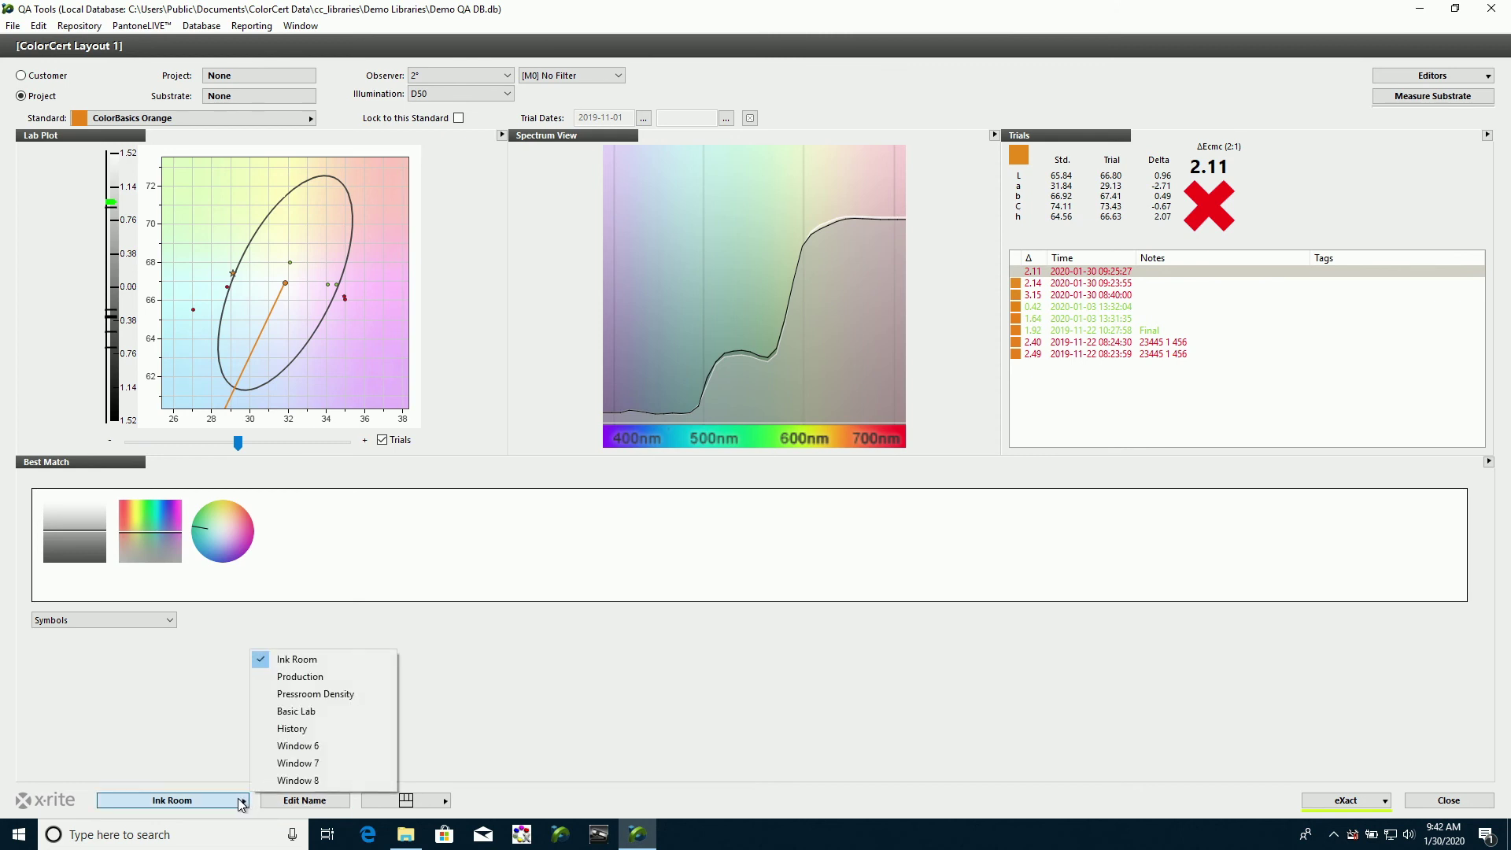
Select the History layout and read the ΔE00 trend points for five trials, latest passing at 0.42
{"action": "left_click", "coordinate": [324, 728]}
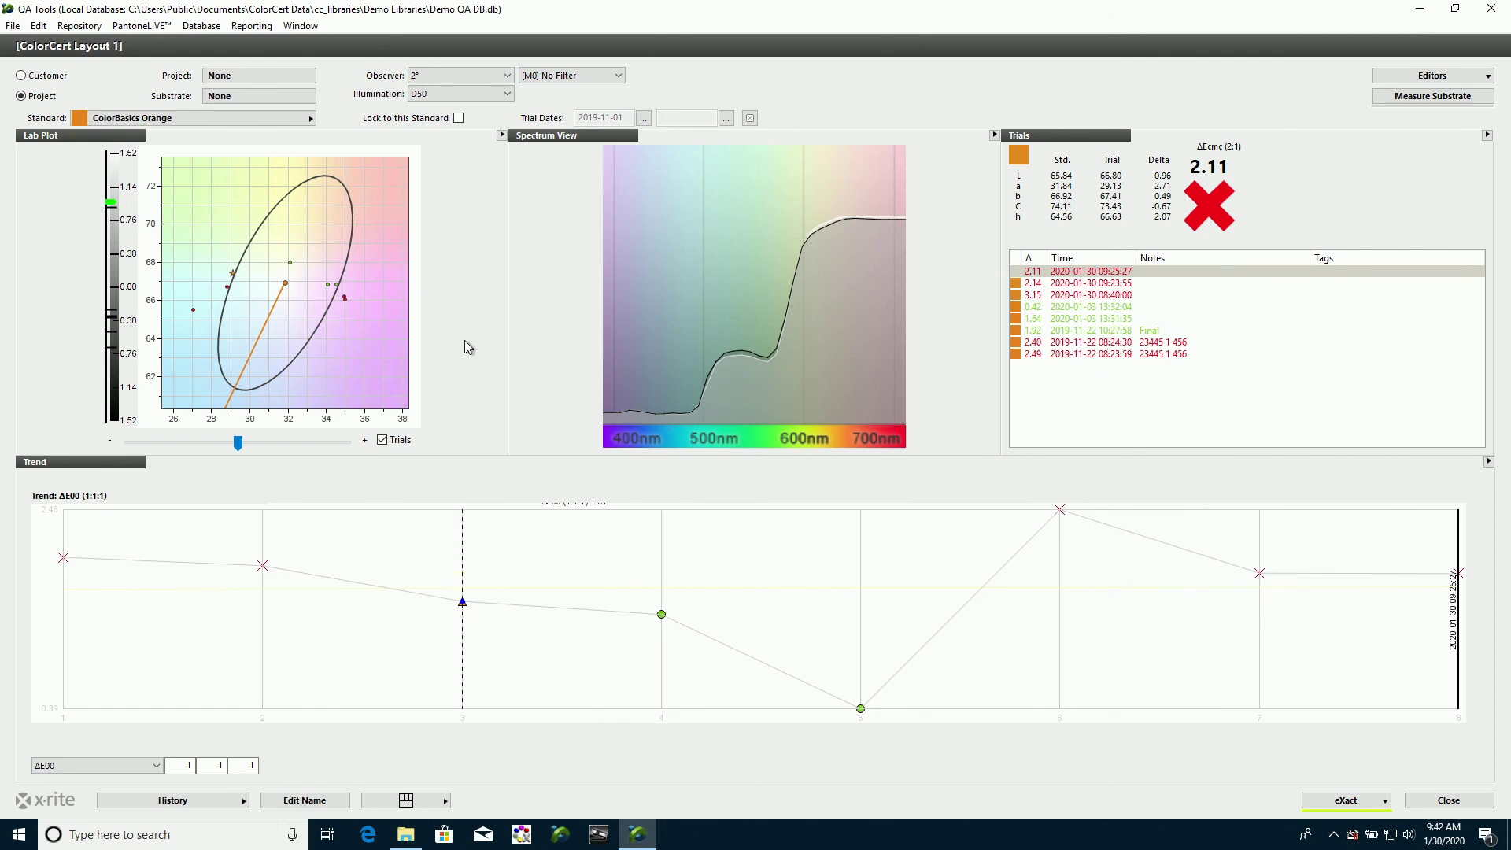
{"action": "mouse_move", "coordinate": [75, 578]}
{"action": "mouse_move", "coordinate": [466, 605]}
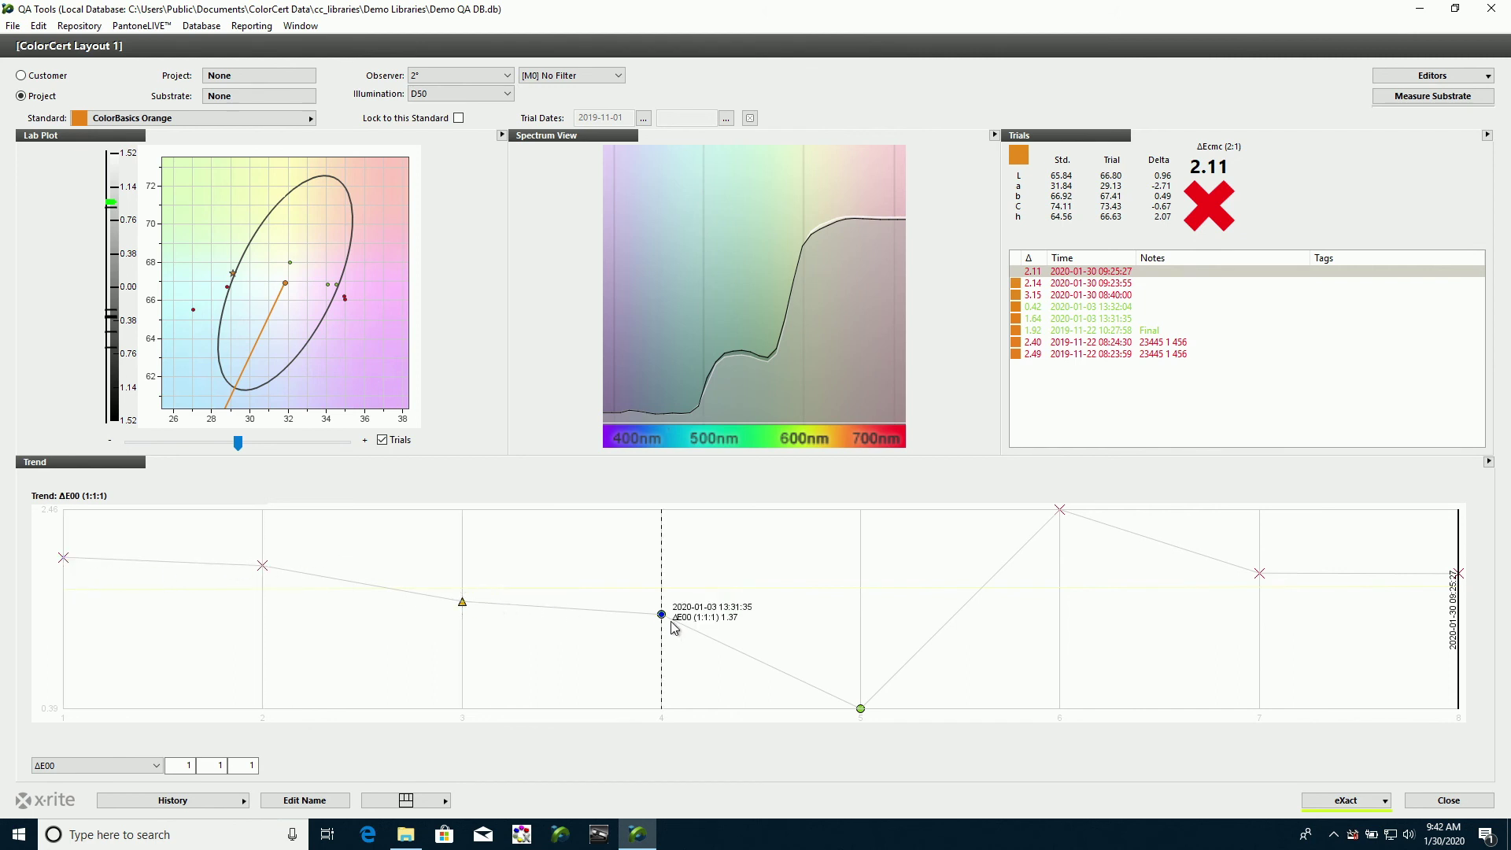
{"action": "mouse_move", "coordinate": [863, 710]}
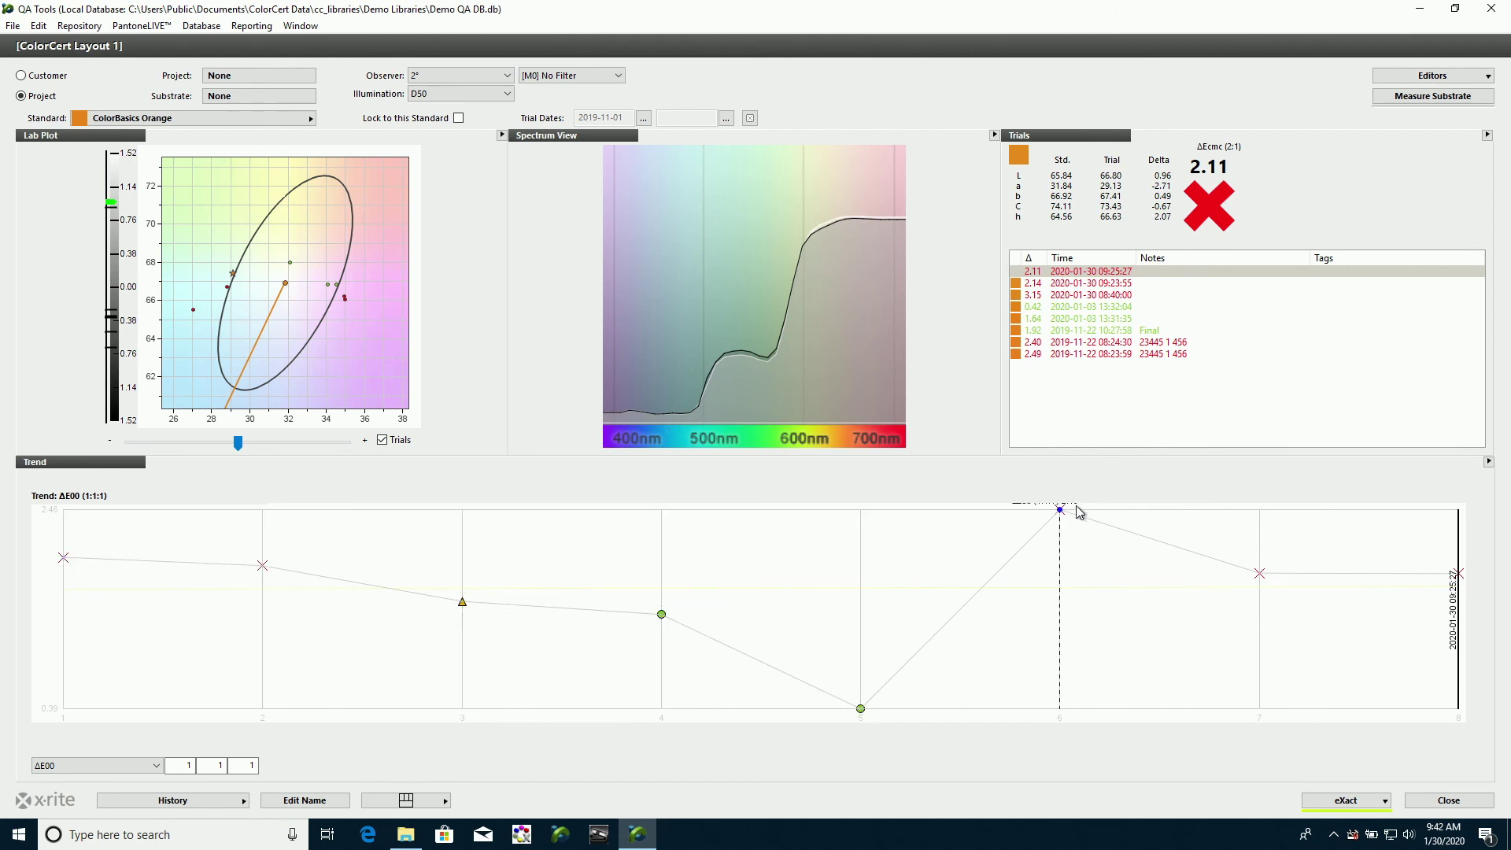
{"action": "mouse_move", "coordinate": [1301, 582]}
{"action": "mouse_move", "coordinate": [309, 529]}
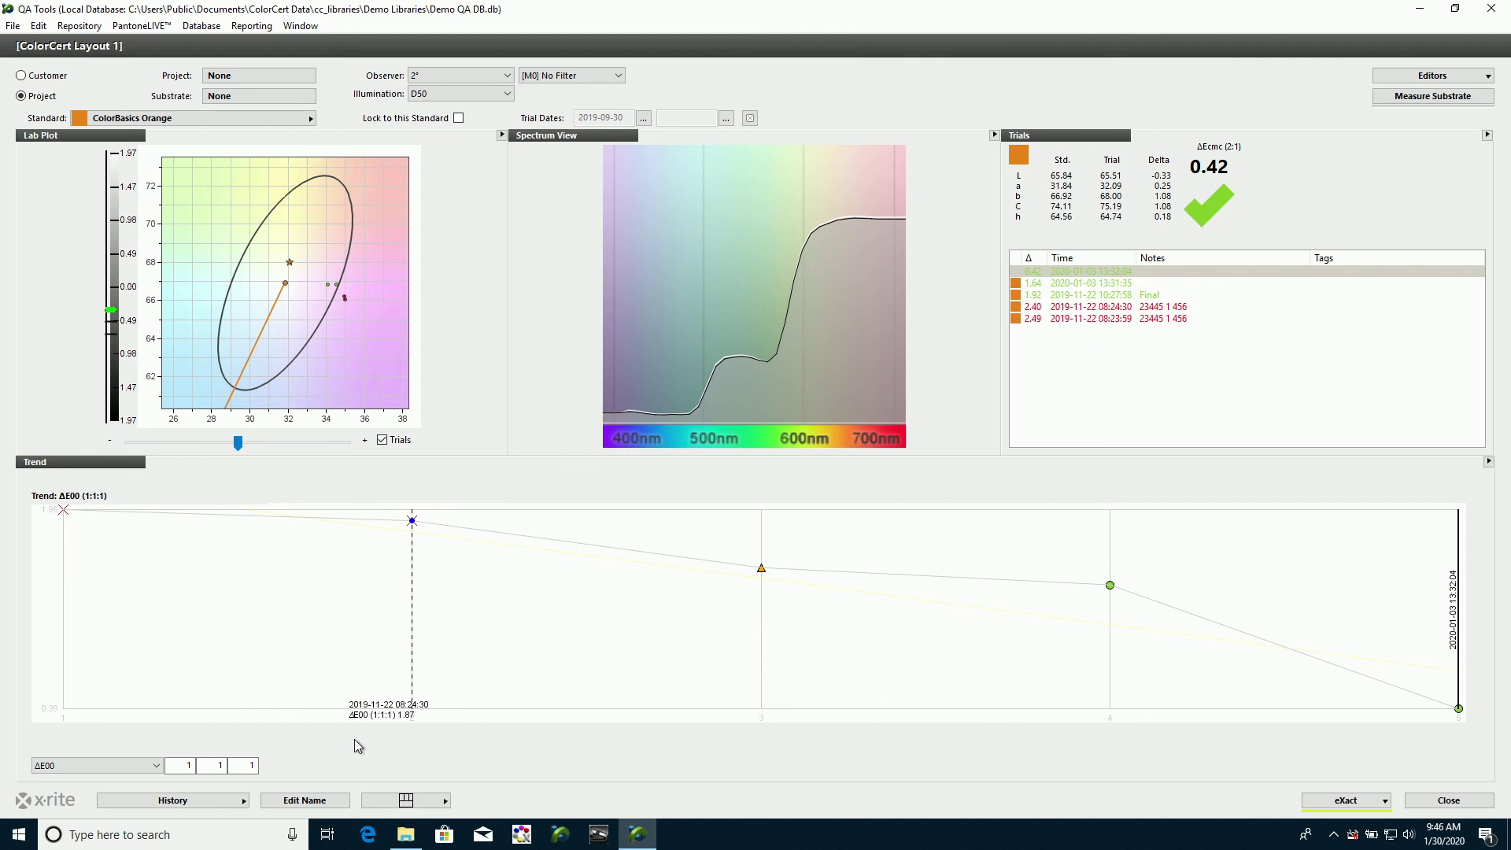
Choose the Window 7 layout with its four empty placeholder panels
{"action": "left_click", "coordinate": [240, 804]}
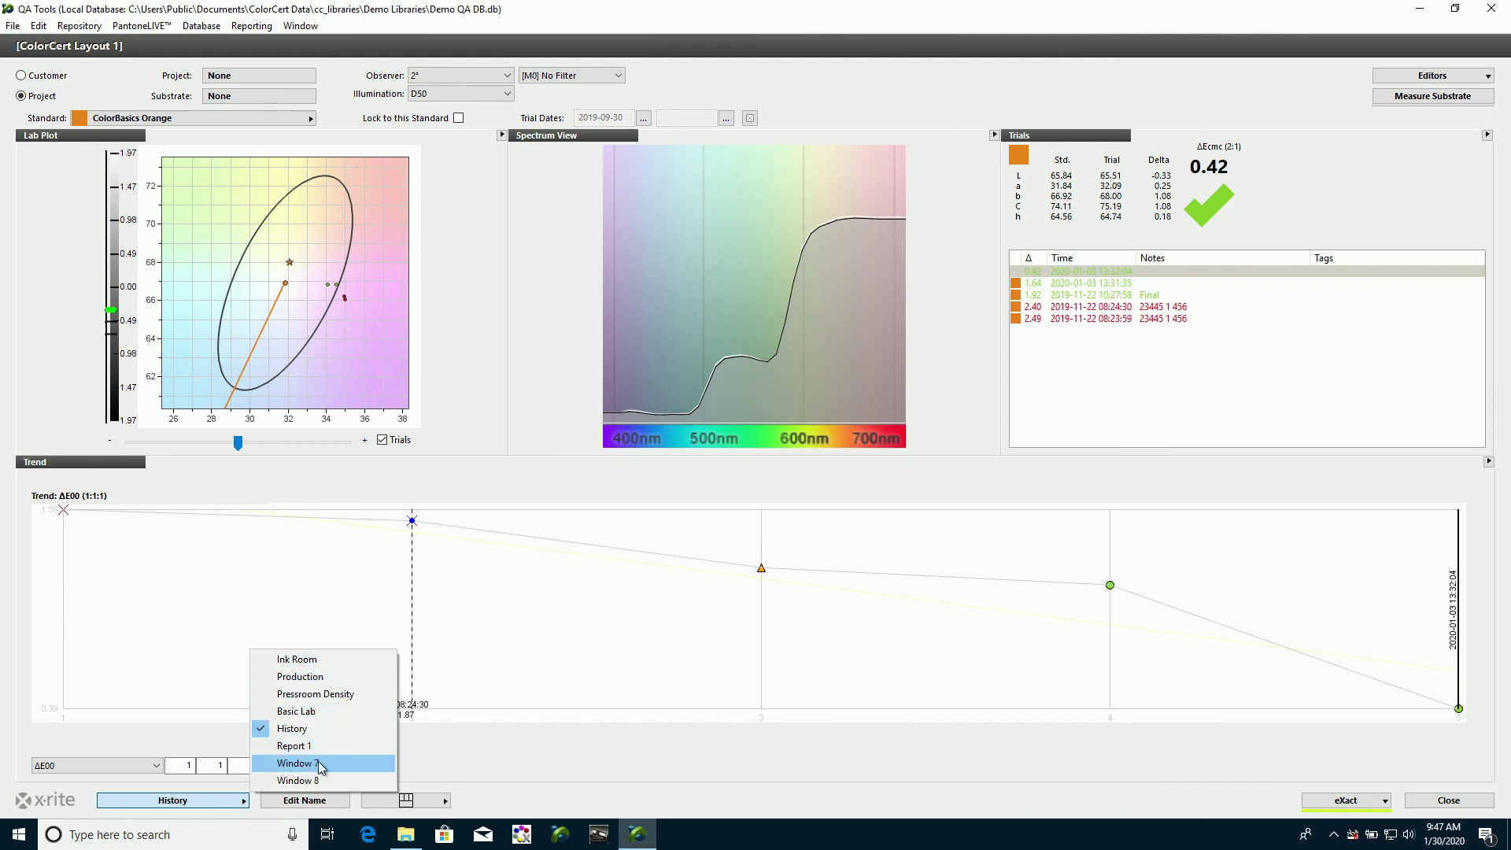
{"action": "left_click", "coordinate": [319, 764]}
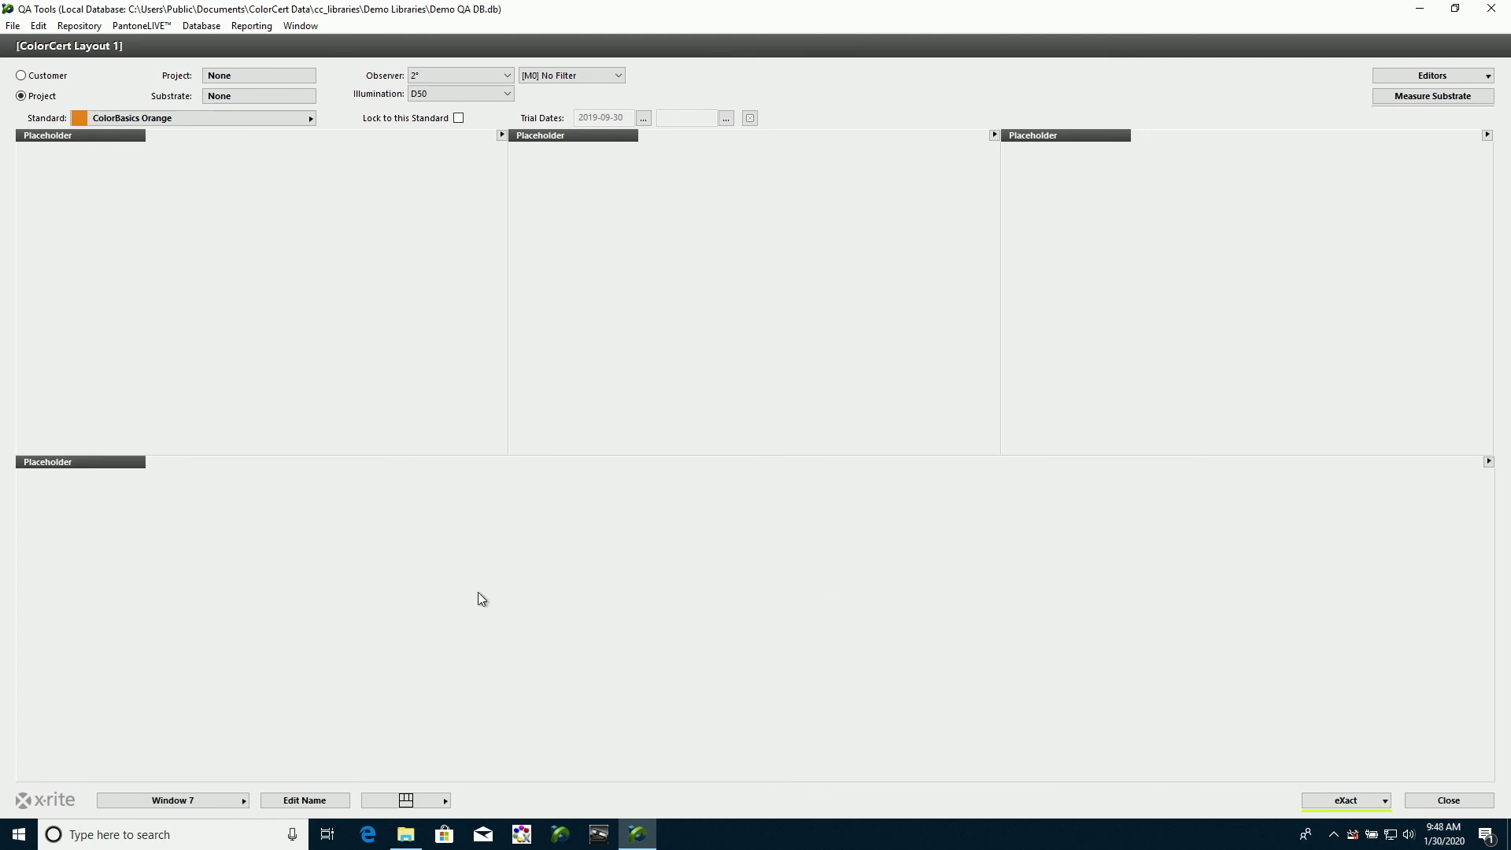
Apply the two-over-one panel arrangement to Window 7
{"action": "left_click", "coordinate": [422, 801]}
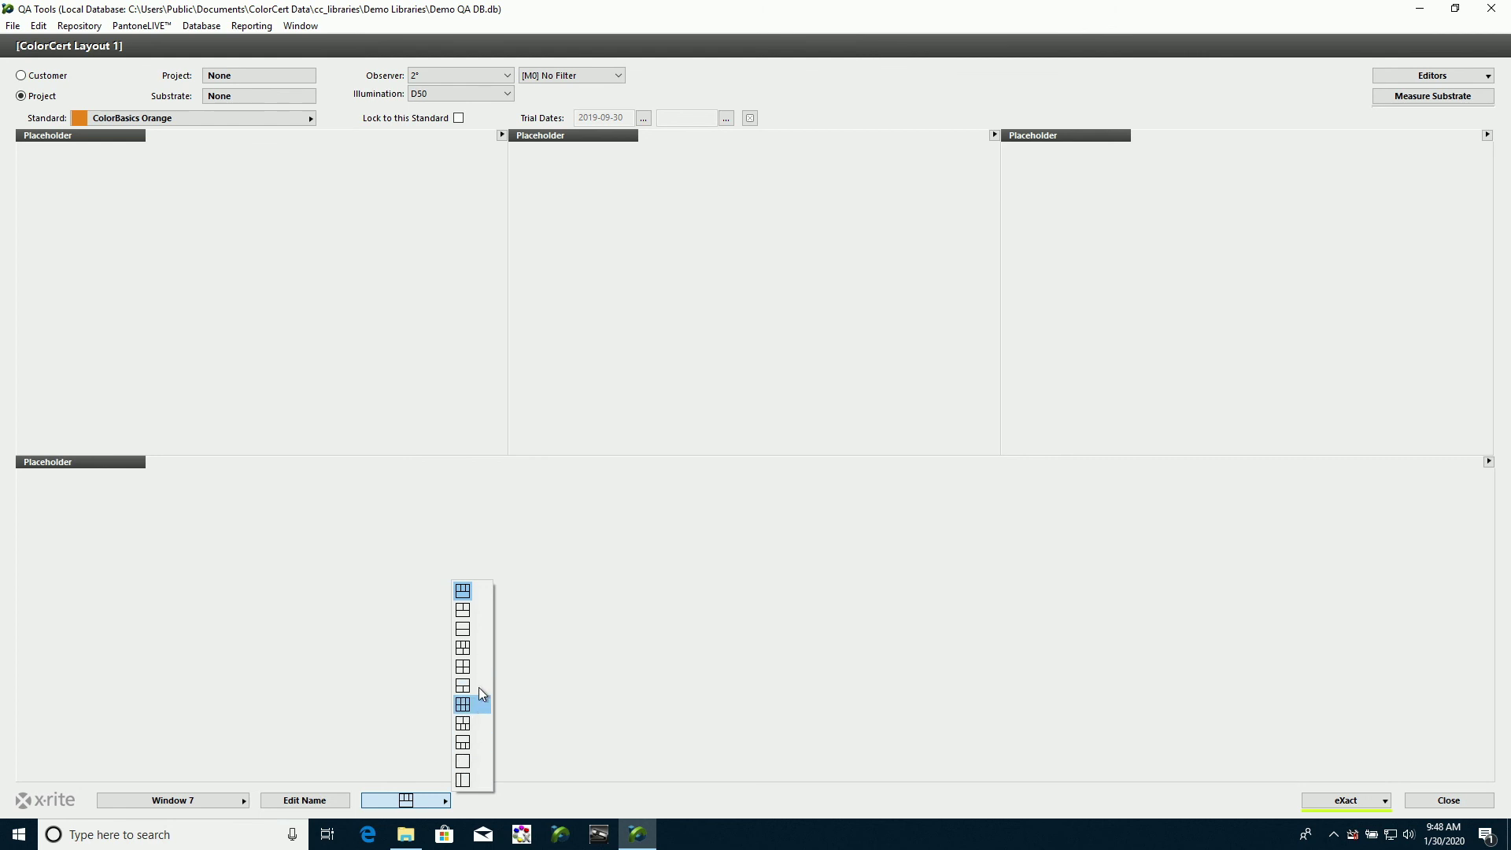
{"action": "left_click", "coordinate": [465, 611]}
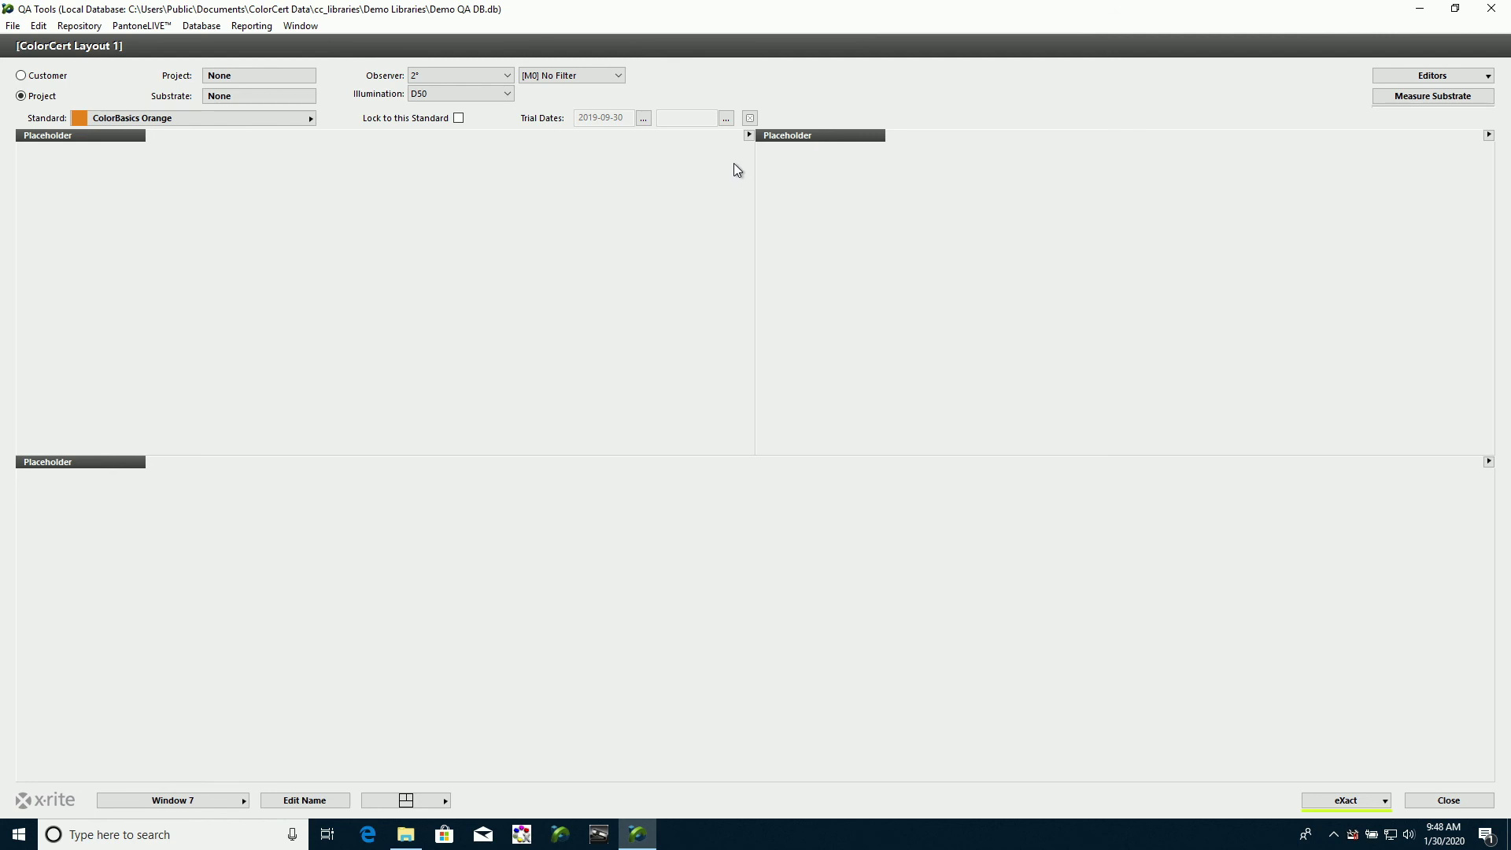
Show Lab View in the top-left panel and zoom out beyond ±3.5 until the tolerance ellipse appears
{"action": "left_click", "coordinate": [749, 136]}
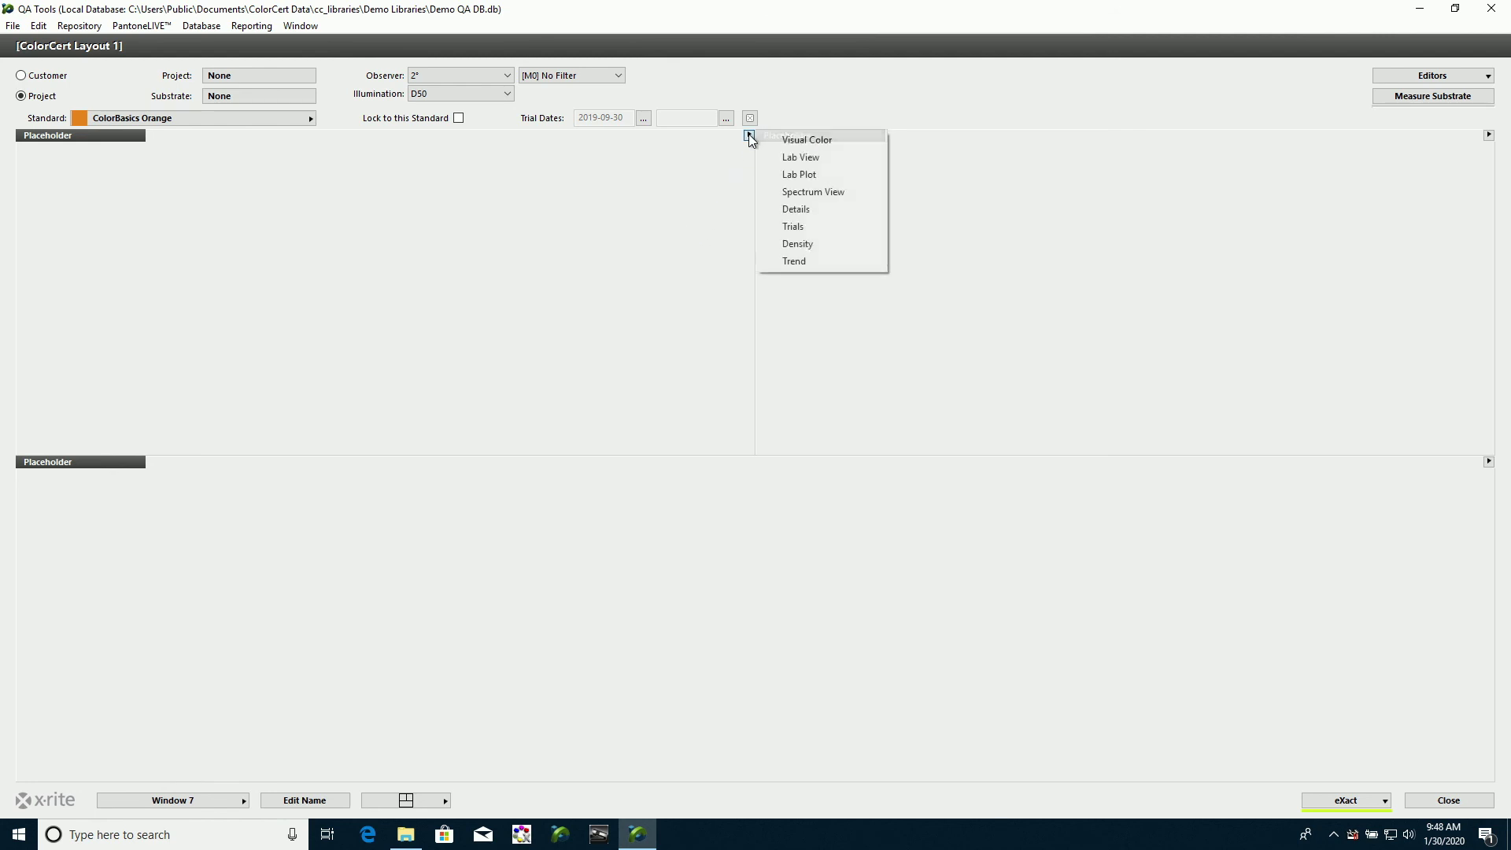
{"action": "left_click", "coordinate": [795, 162]}
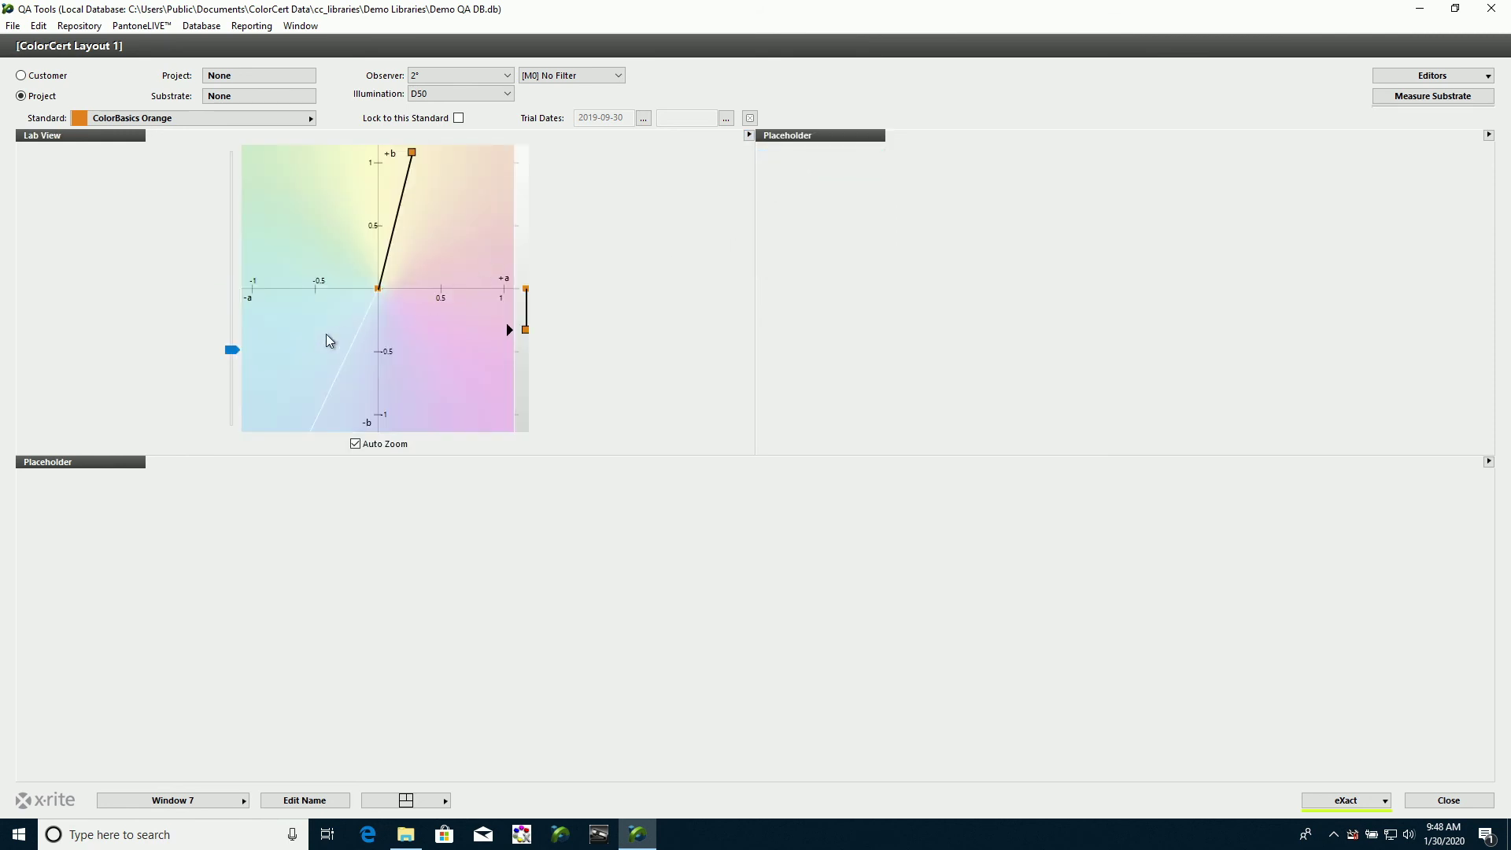
{"action": "left_click_drag", "start_coordinate": [232, 350], "coordinate": [238, 294]}
{"action": "left_click", "coordinate": [238, 294]}
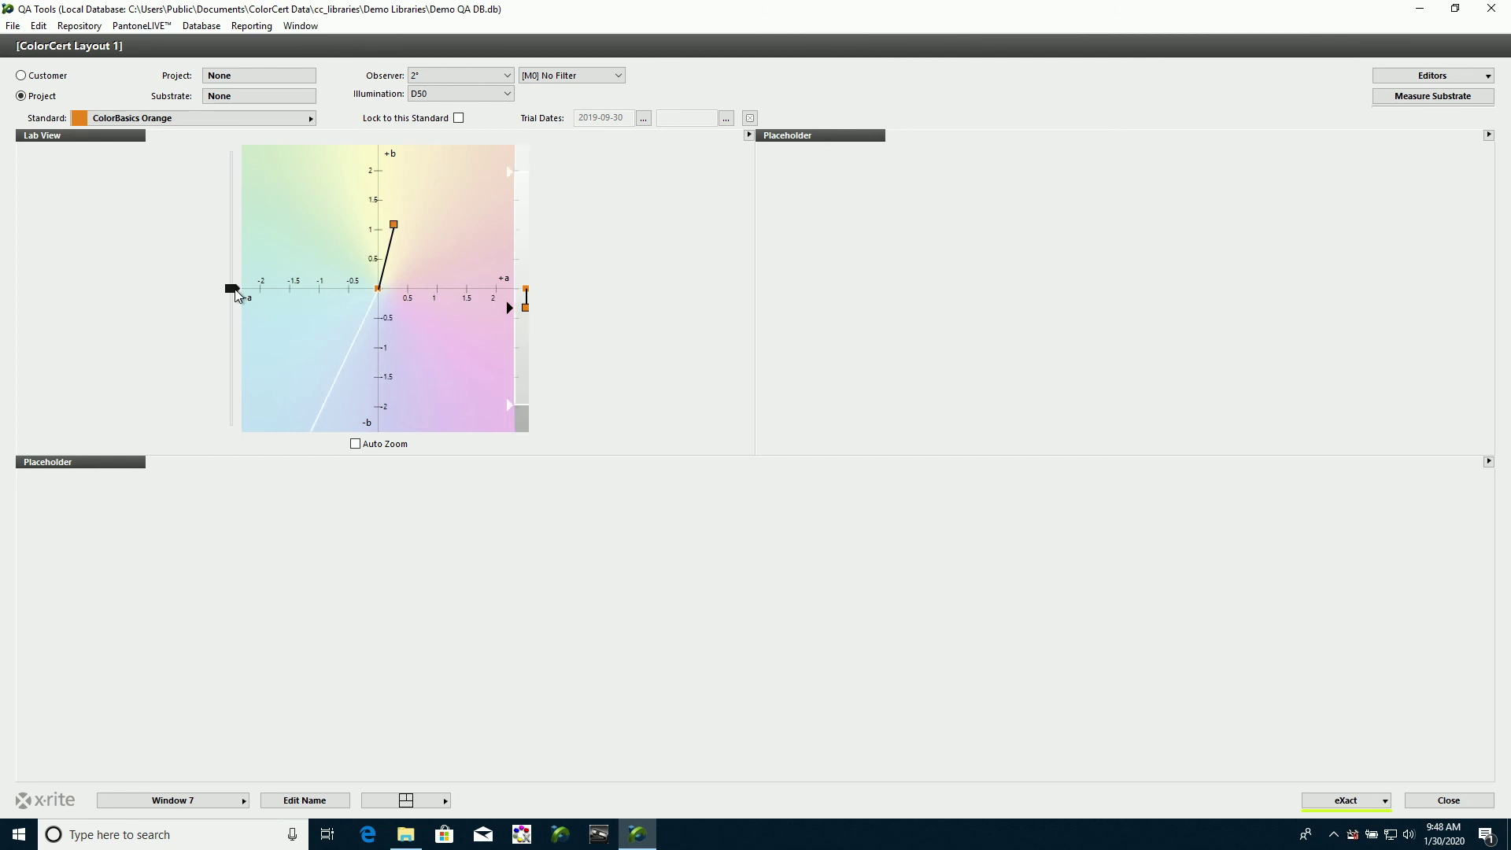
{"action": "left_click", "coordinate": [234, 264]}
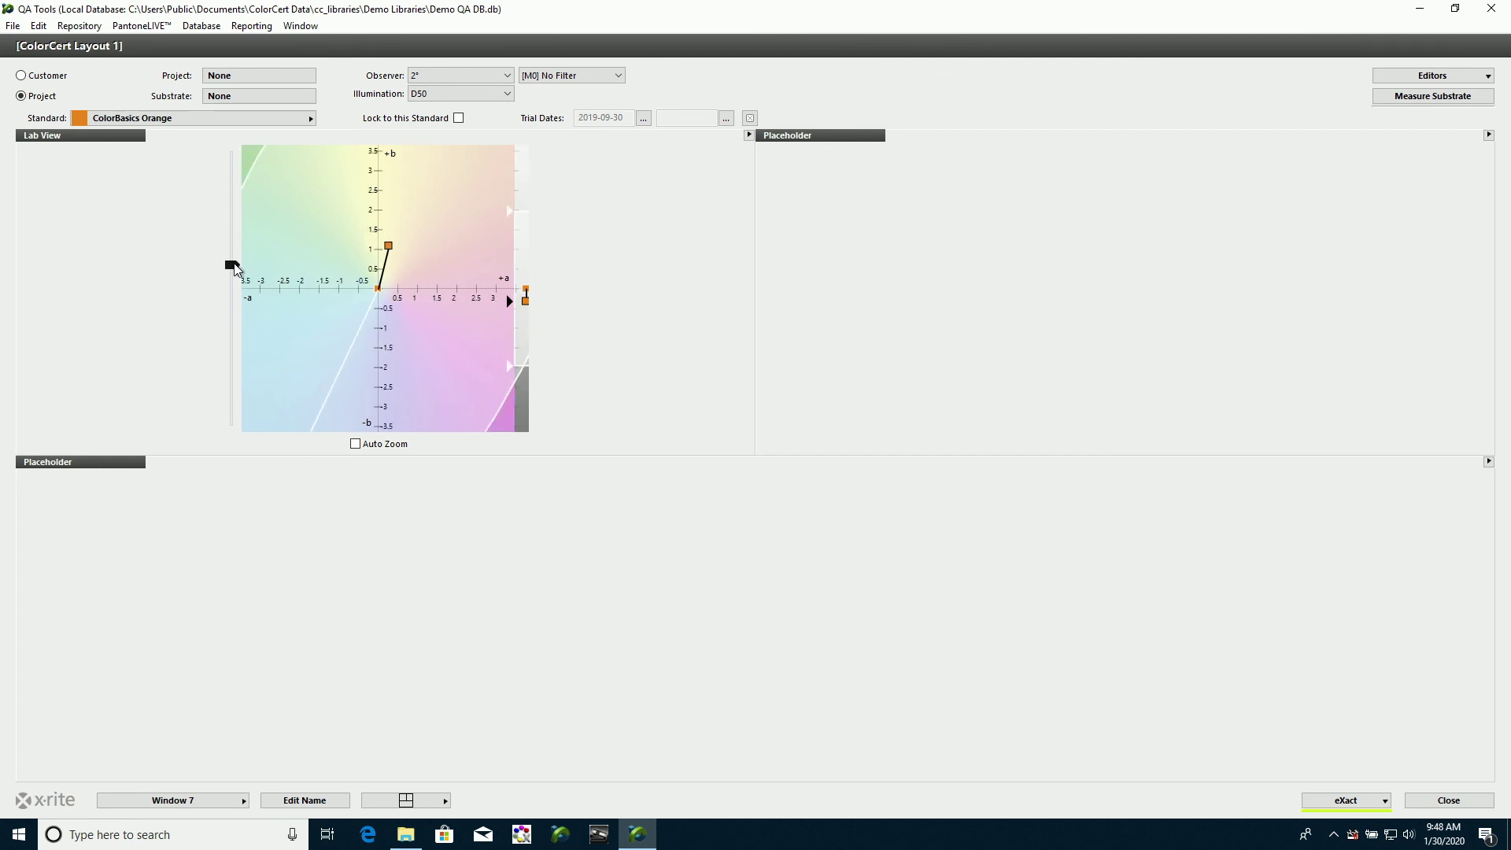
{"action": "left_click_drag", "start_coordinate": [234, 265], "coordinate": [232, 224]}
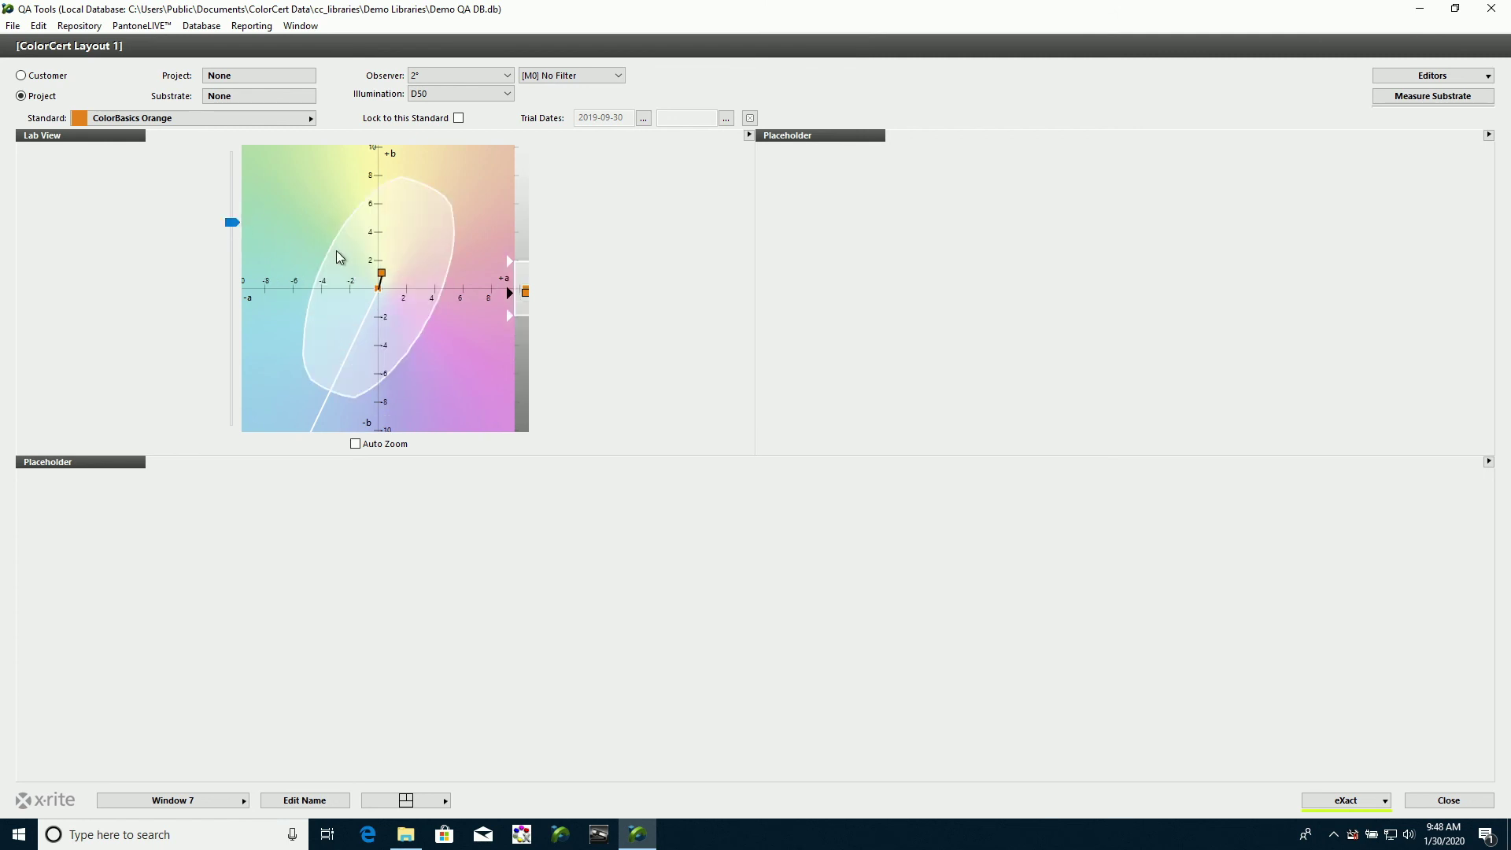
Fill the top-right panel with the Visual Color swatch and the bottom panel with Trials
{"action": "left_click", "coordinate": [1488, 135]}
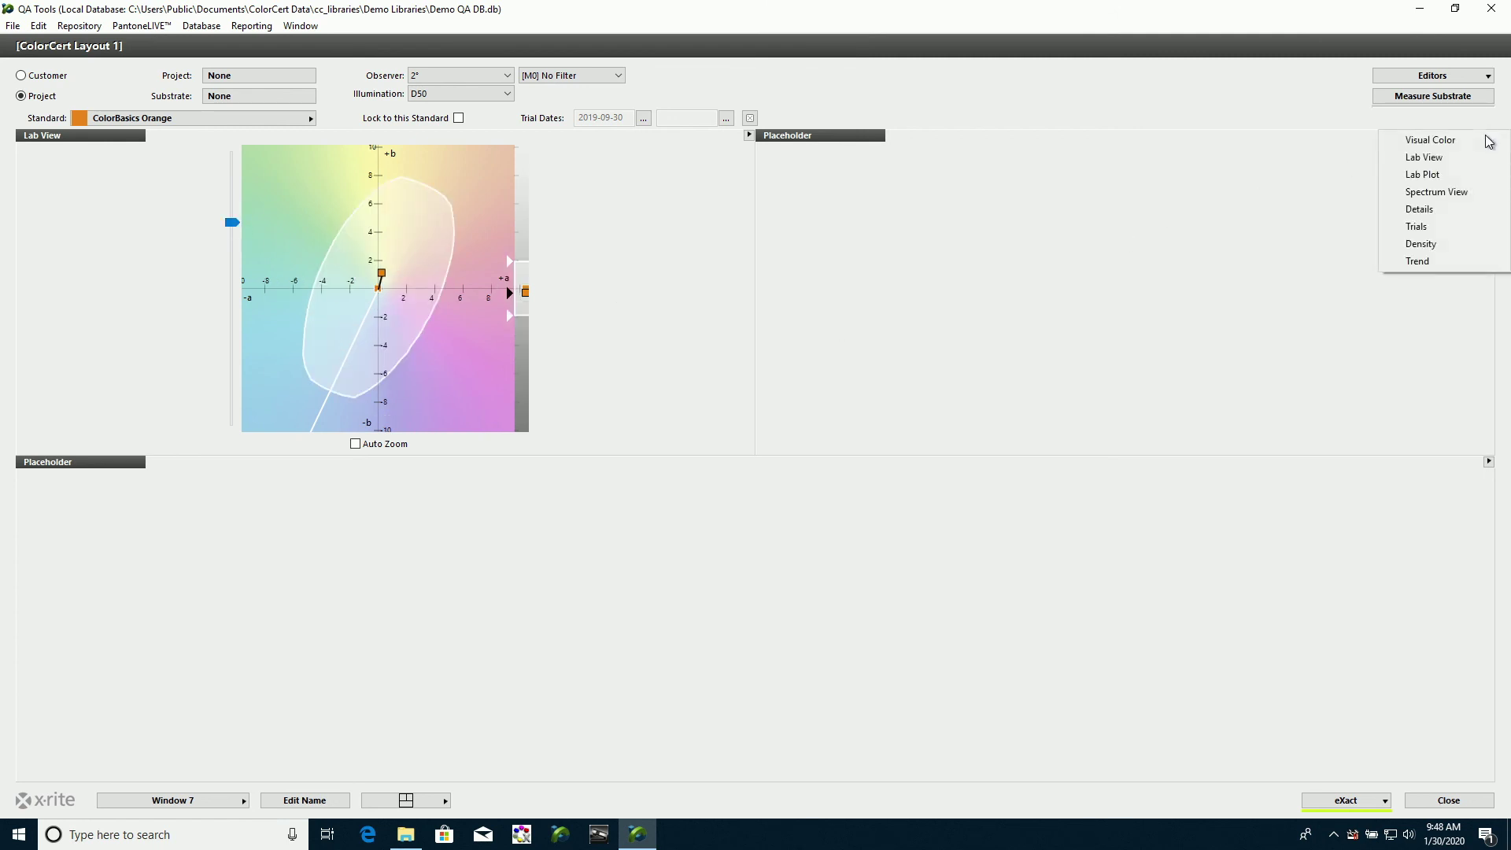
{"action": "left_click", "coordinate": [1445, 147]}
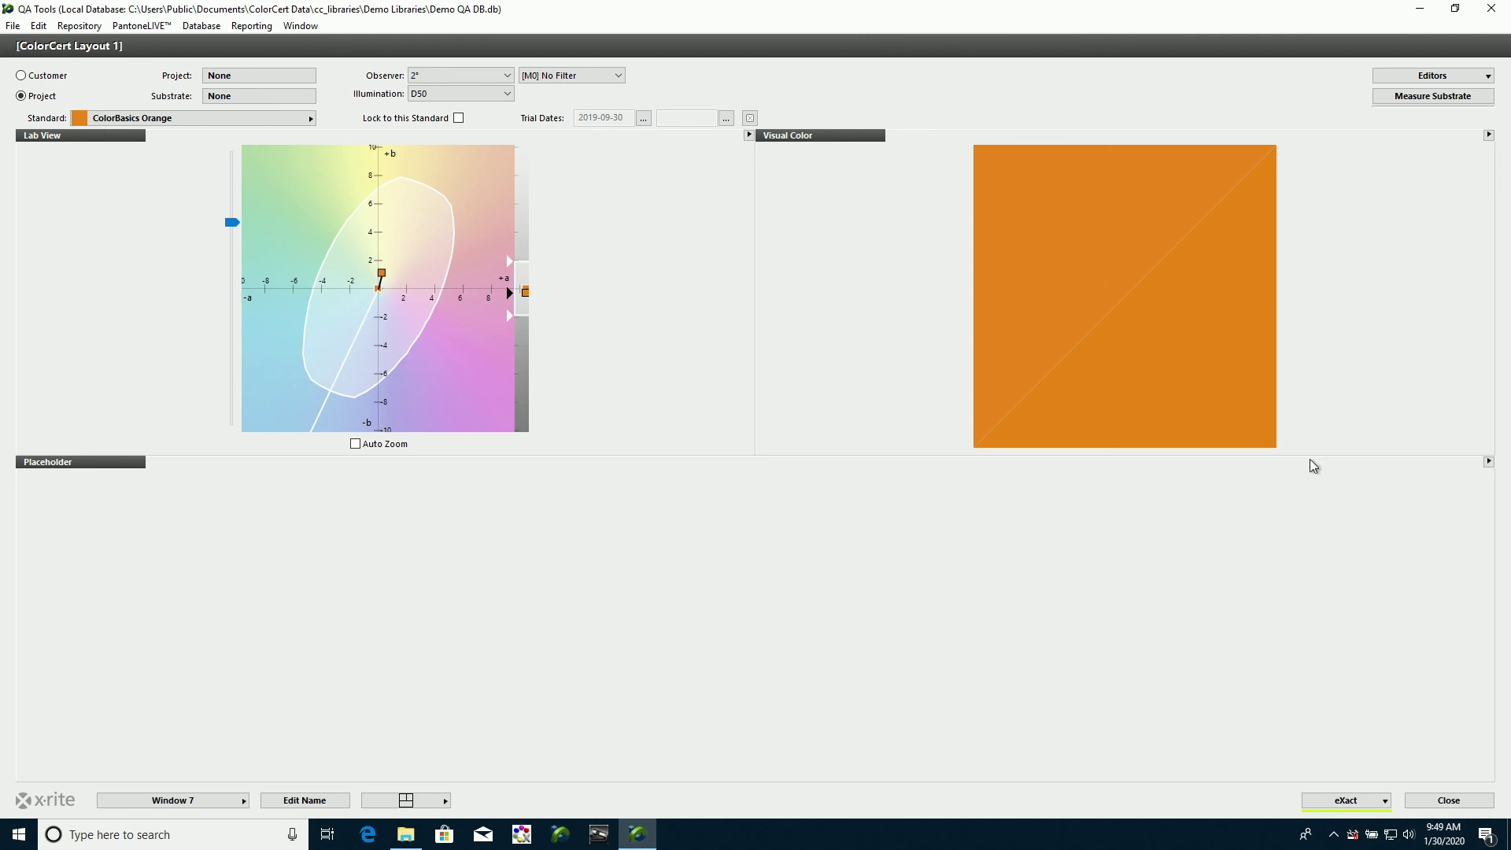
{"action": "left_click", "coordinate": [1489, 463]}
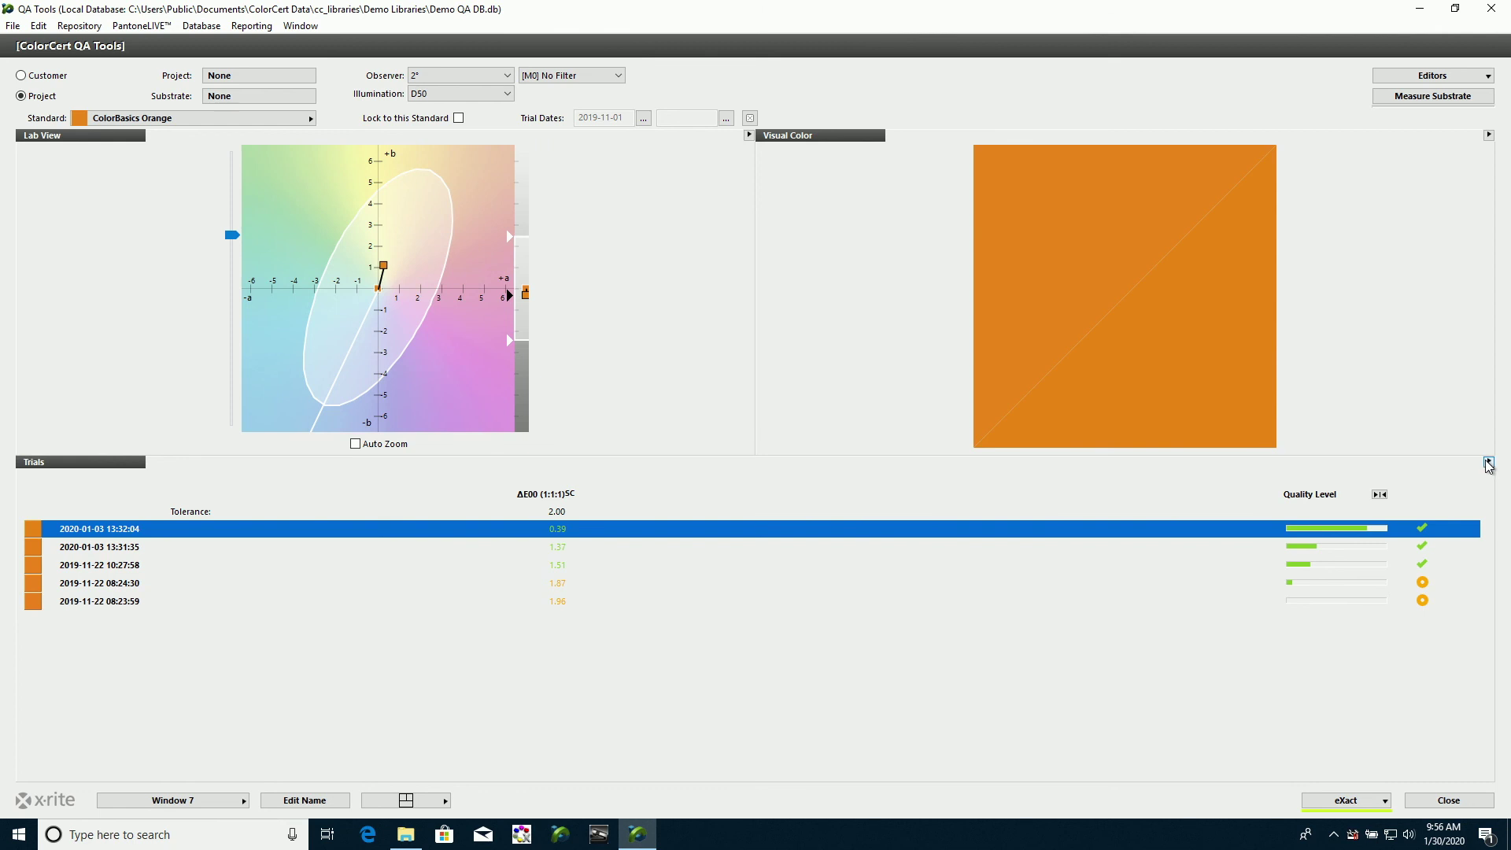
{"action": "left_click", "coordinate": [1488, 462]}
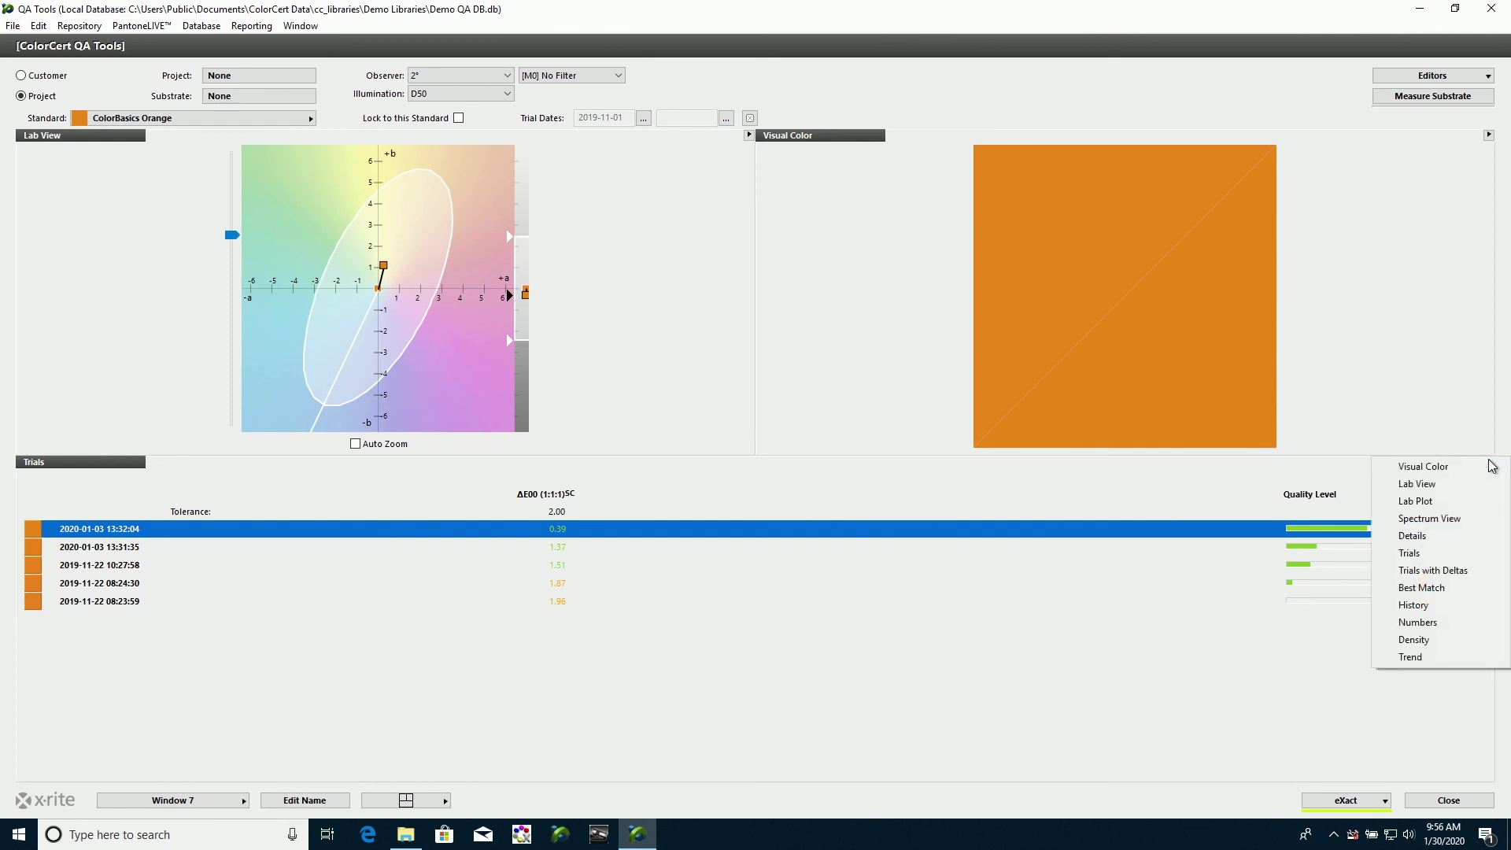
{"action": "left_click", "coordinate": [1469, 573]}
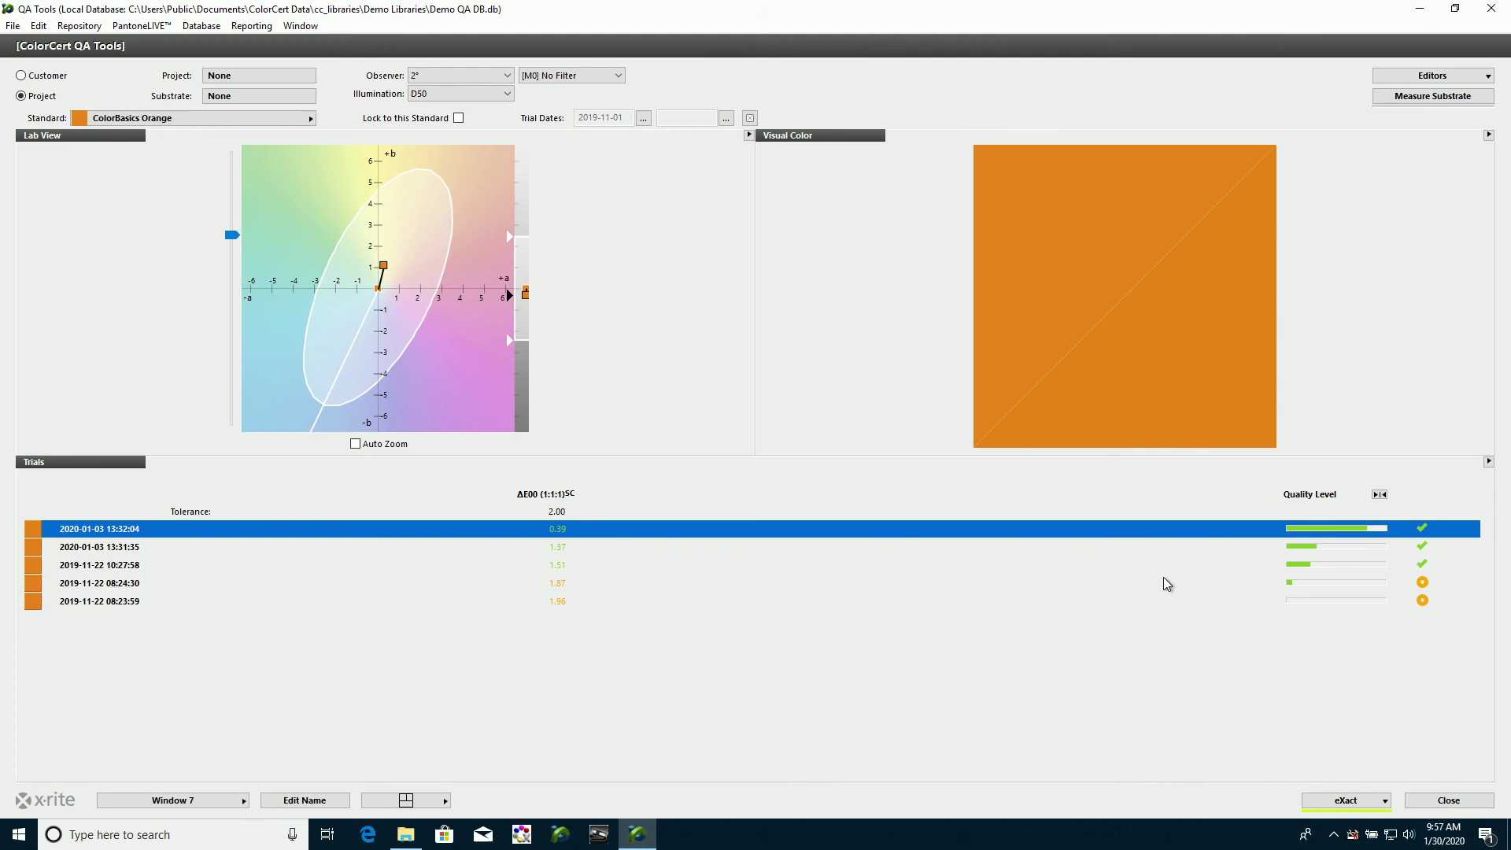
Look through the Reporting menu and close it without printing
{"action": "left_click", "coordinate": [263, 31]}
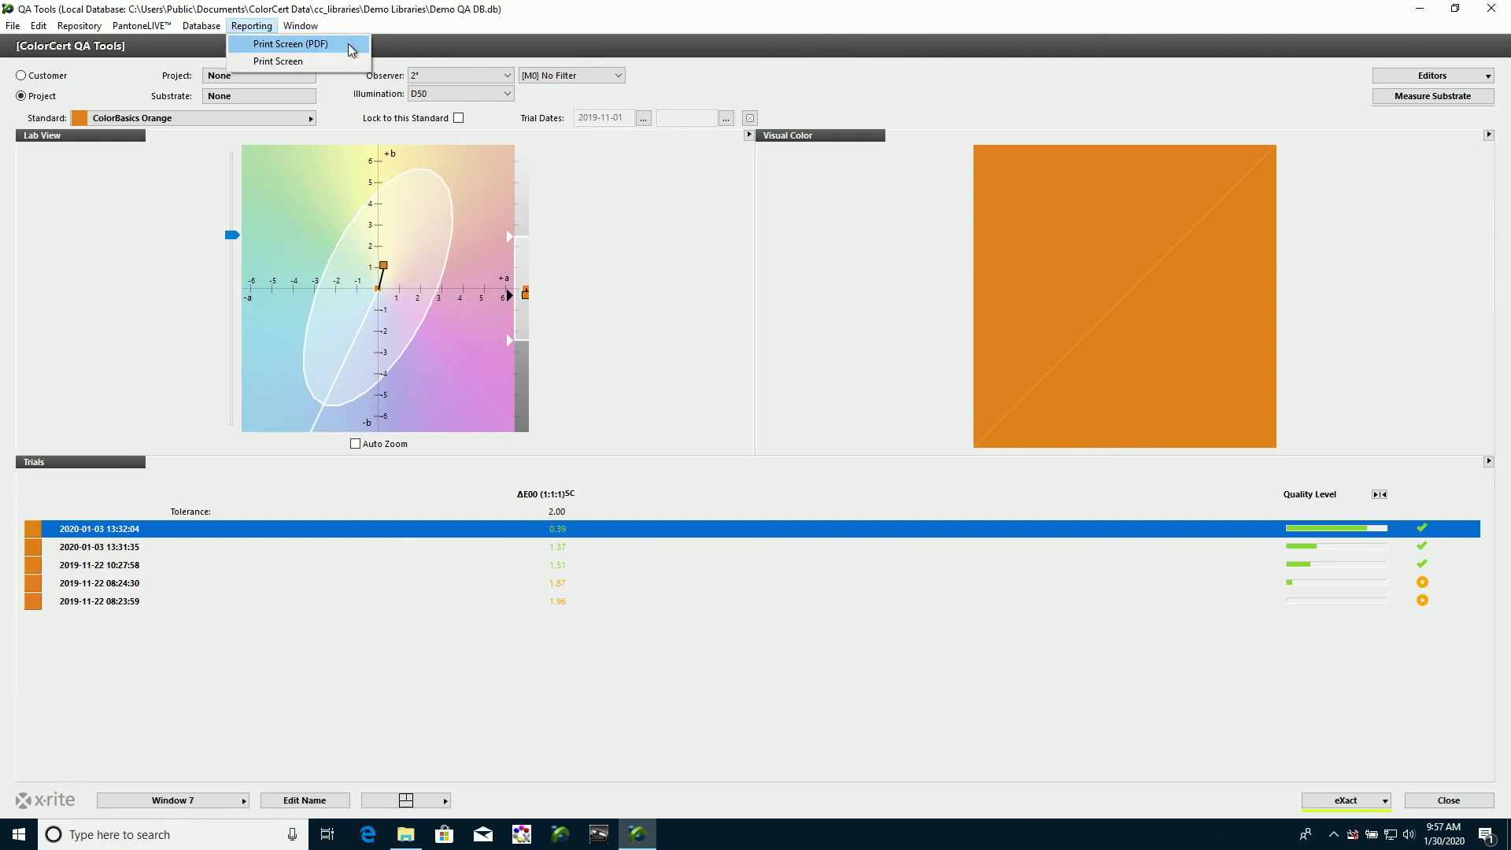
{"action": "left_click", "coordinate": [482, 133]}
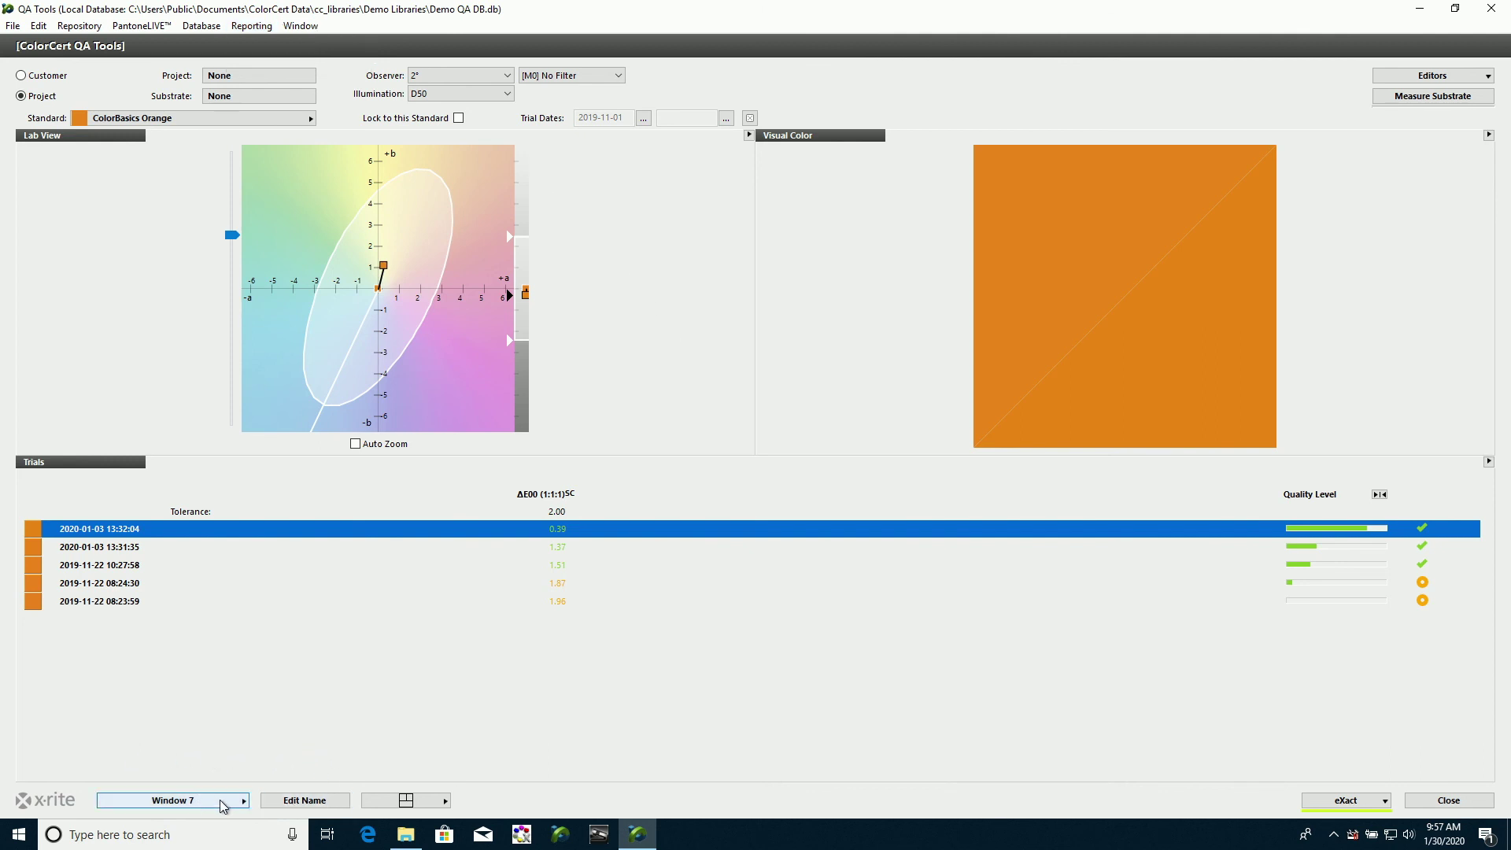
Rename the Window 7 layout to 'Client Report' and save the name
{"action": "left_click", "coordinate": [308, 805]}
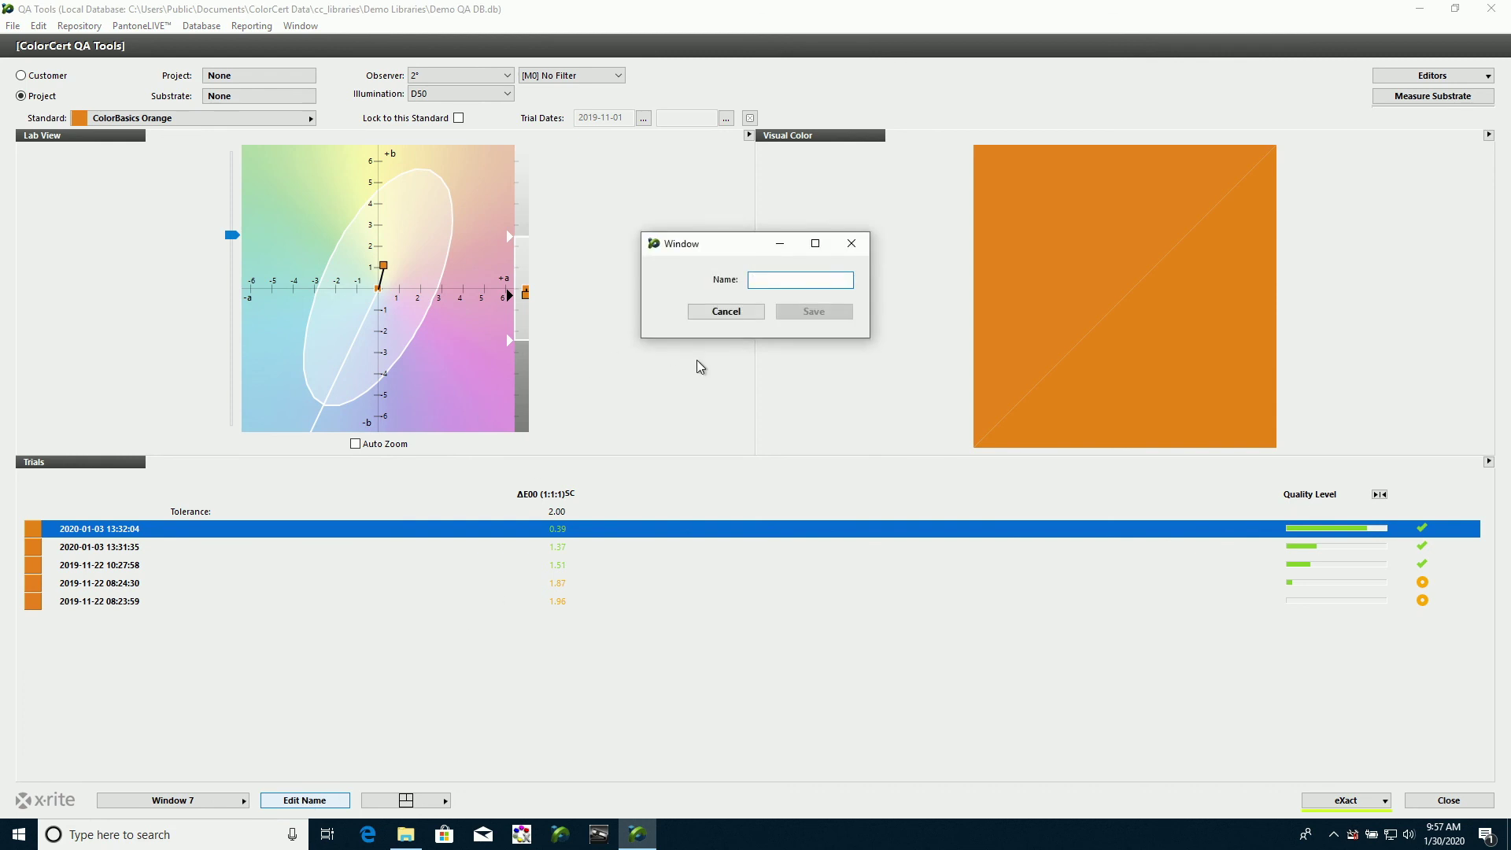
{"action": "type", "text": "Client Report"}
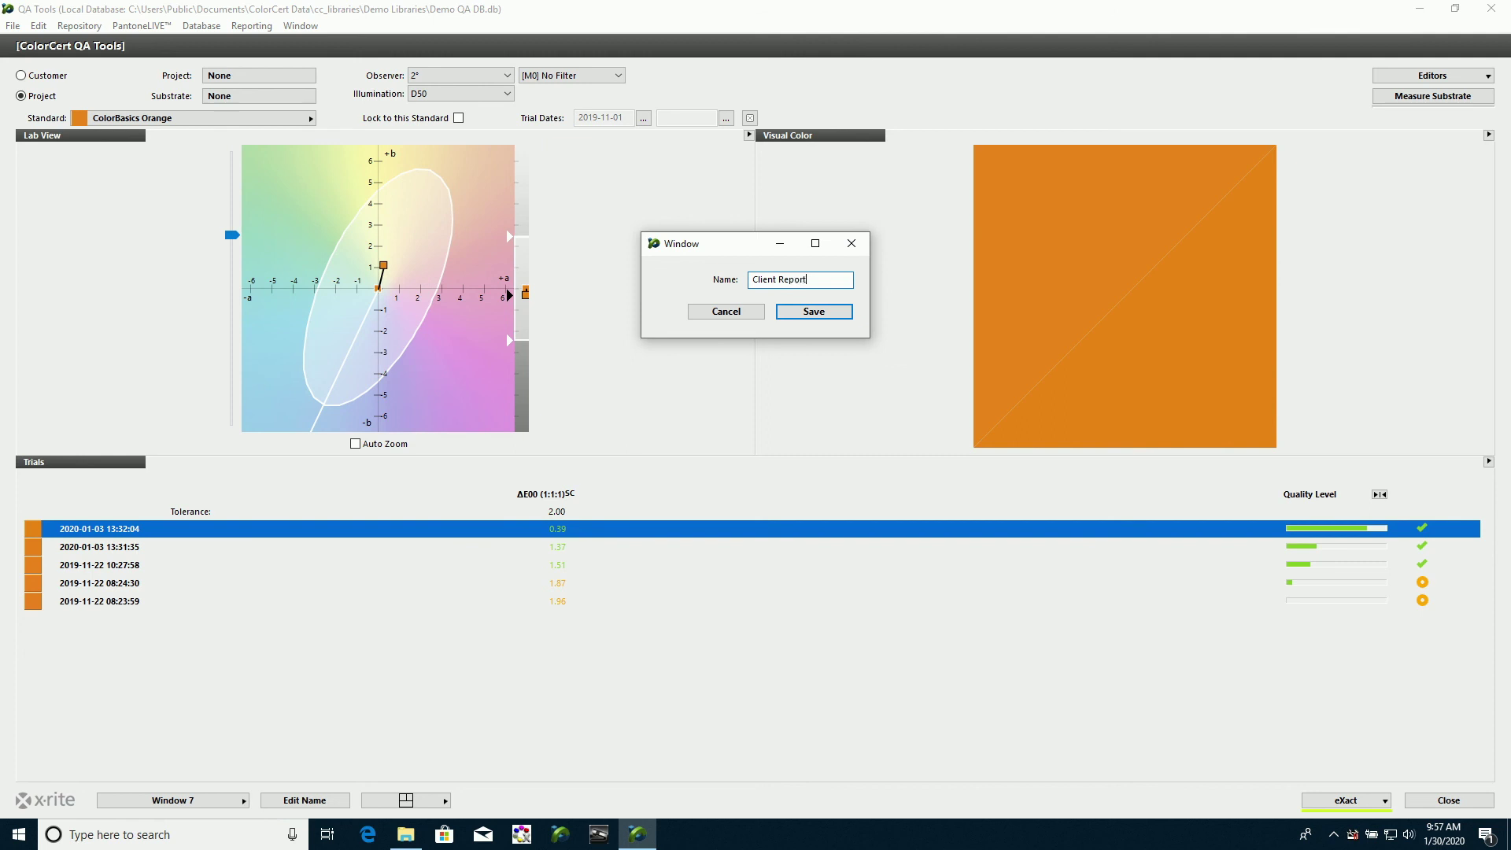
{"action": "left_click", "coordinate": [823, 312]}
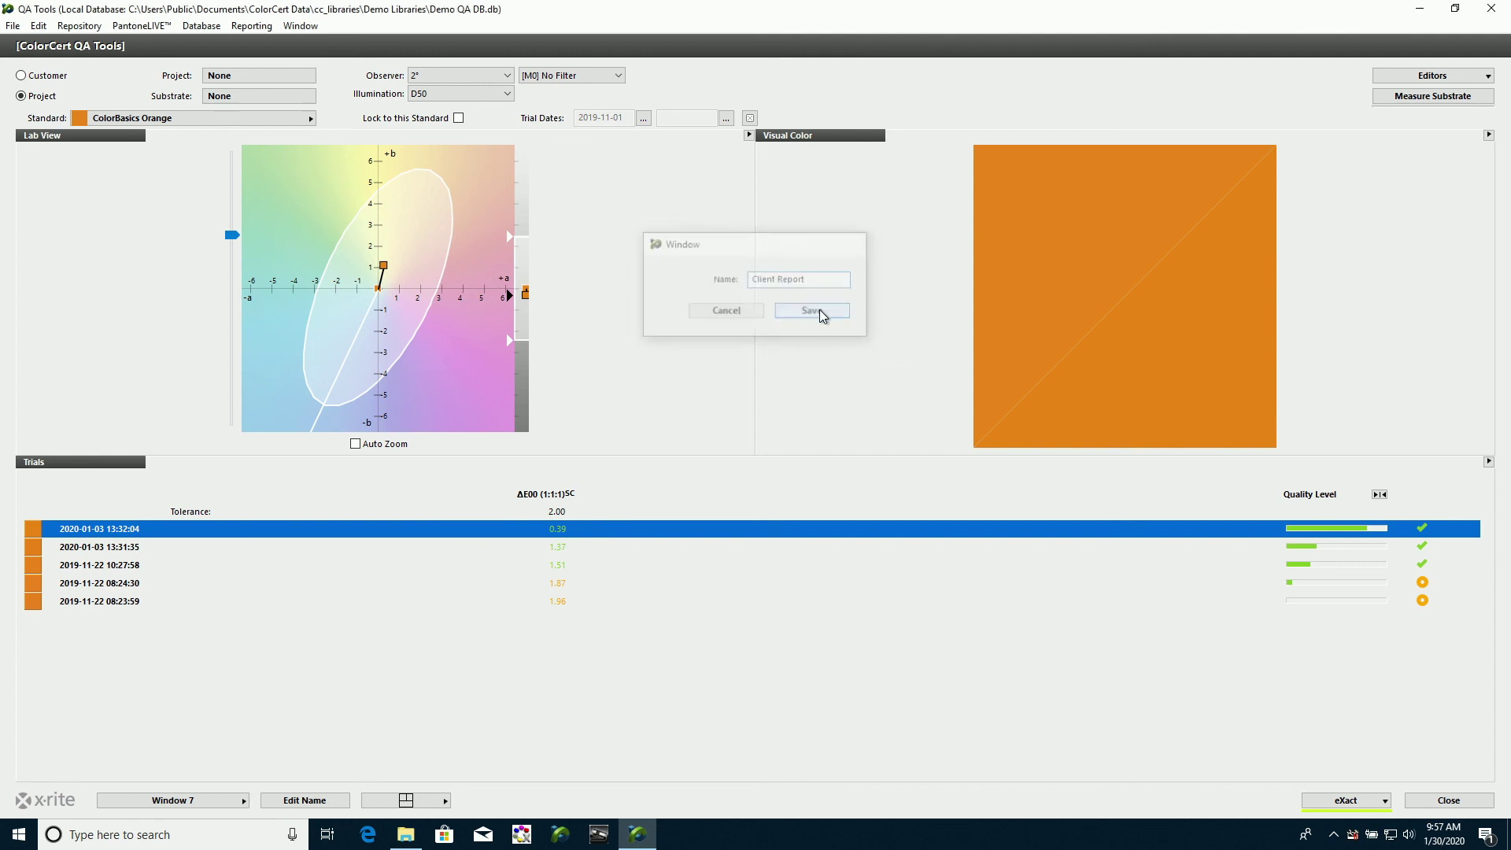
Switch from the Client Report layout to the saved Production layout
{"action": "left_click", "coordinate": [238, 802]}
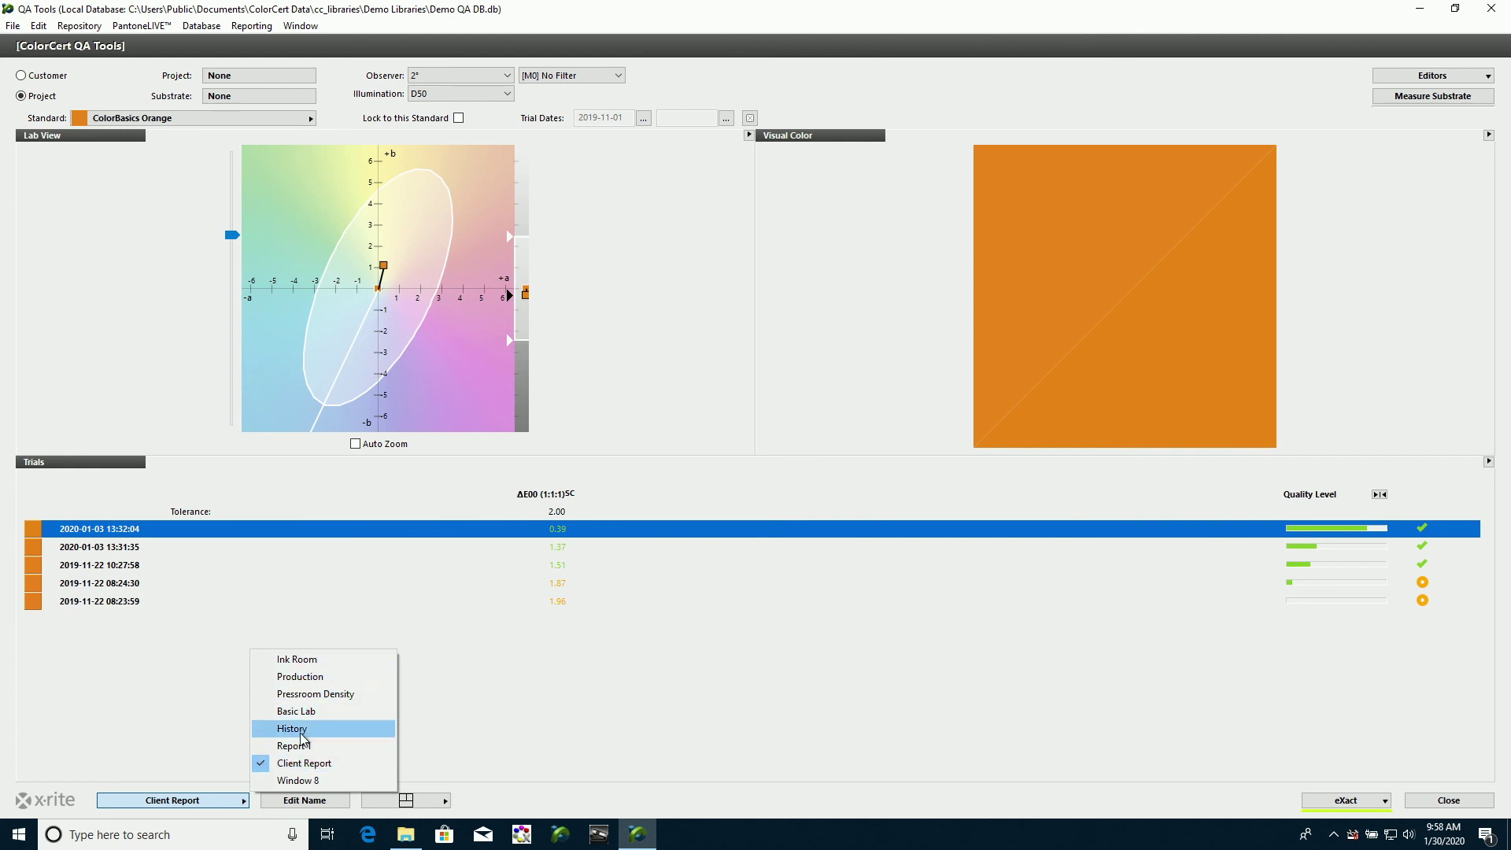
{"action": "left_click", "coordinate": [302, 677]}
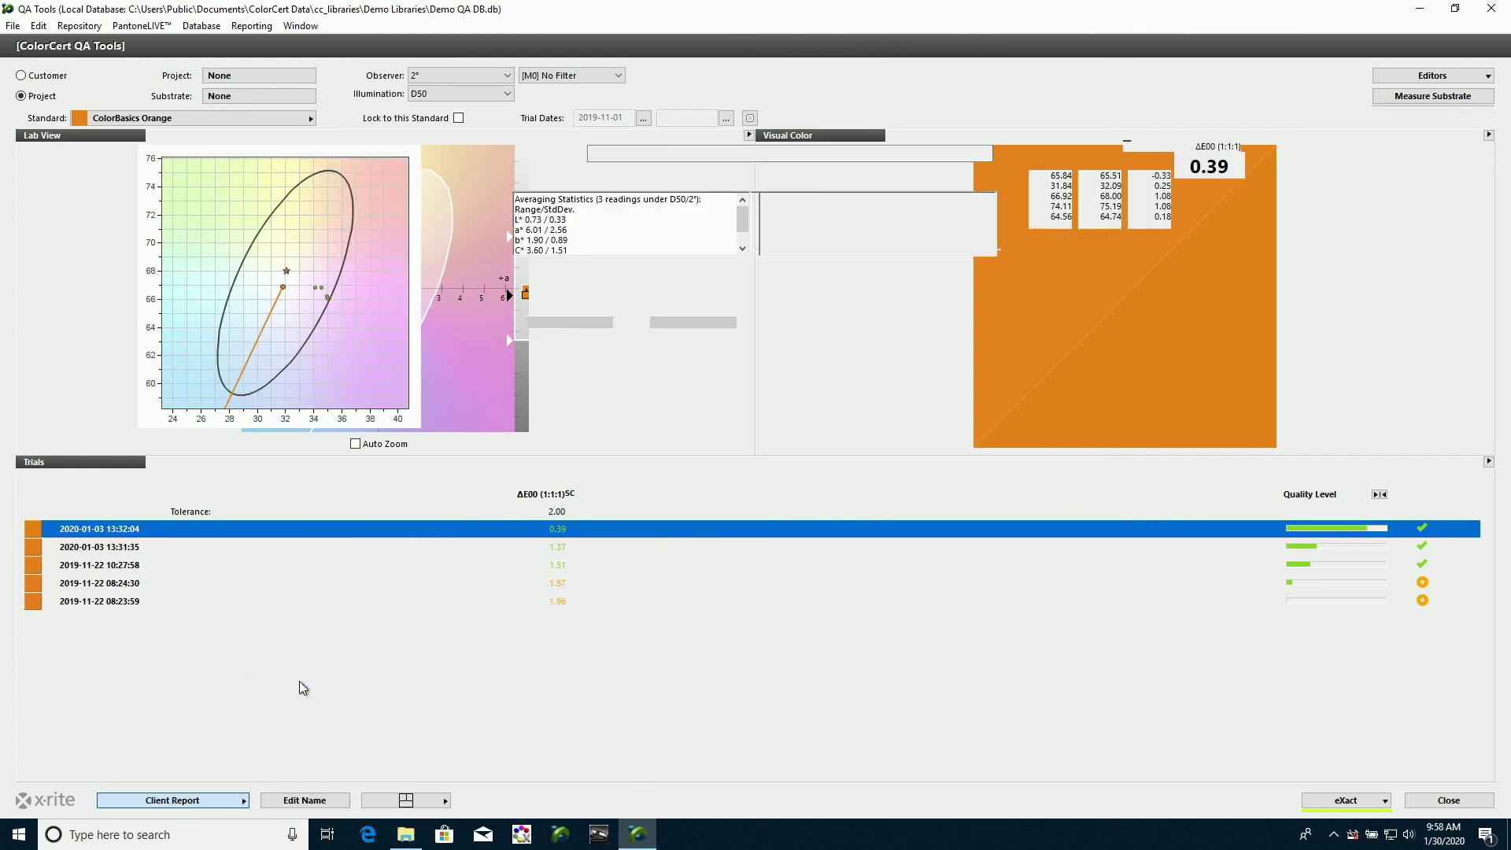